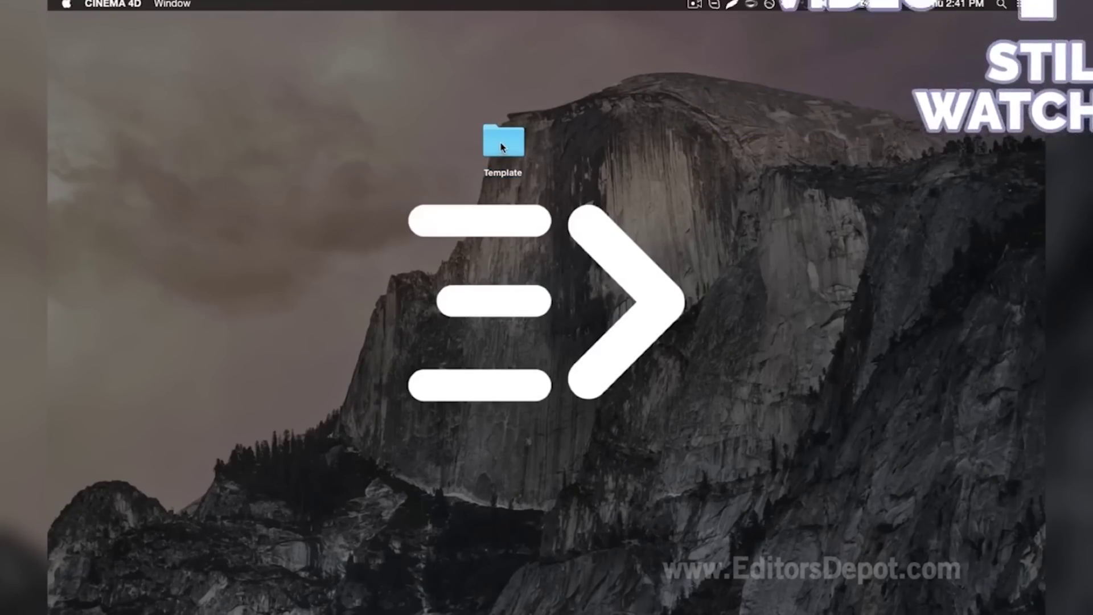
Step: Open Template V8.0.c4d from the desktop's Template folder and move the timeline to frame 161
{"action": "left_click", "coordinate": [502, 148]}
{"action": "double_click", "coordinate": [502, 148]}
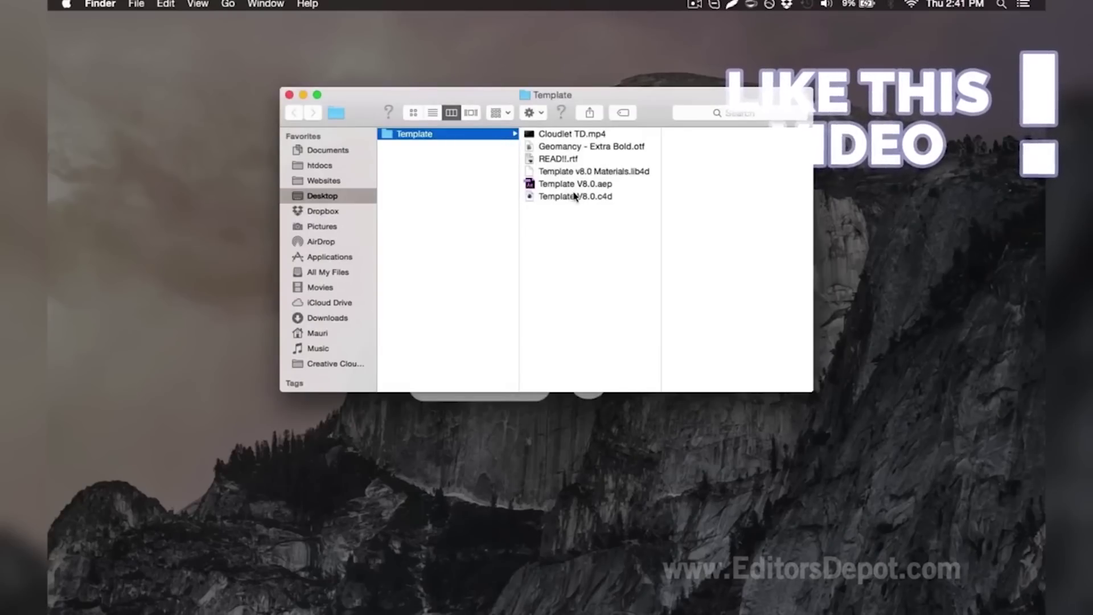
{"action": "left_click", "coordinate": [598, 196]}
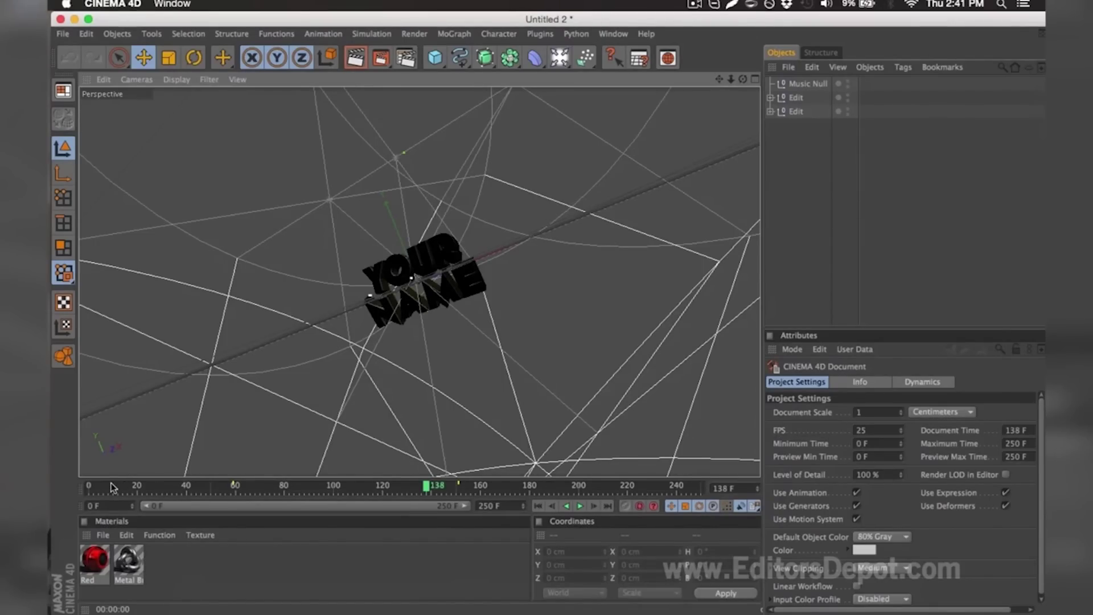
{"action": "left_click_drag", "start_coordinate": [112, 488], "coordinate": [483, 478]}
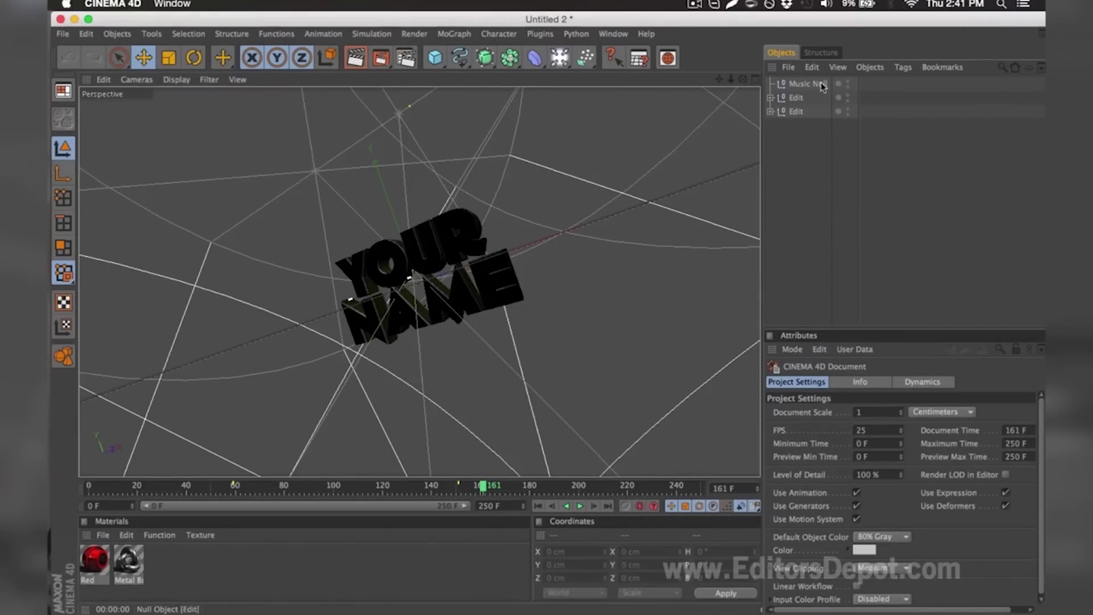
Step: Expand both Edit groups and look at the font selection of the NAME text's MoText.1 object
{"action": "left_click", "coordinate": [770, 98]}
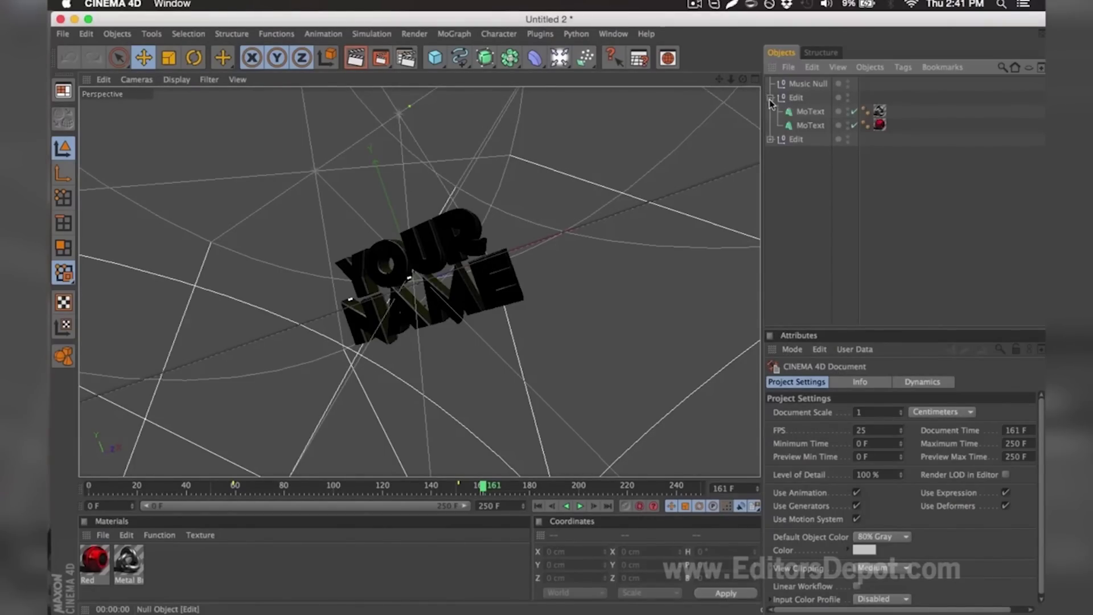
{"action": "left_click", "coordinate": [770, 139]}
{"action": "left_click", "coordinate": [793, 154]}
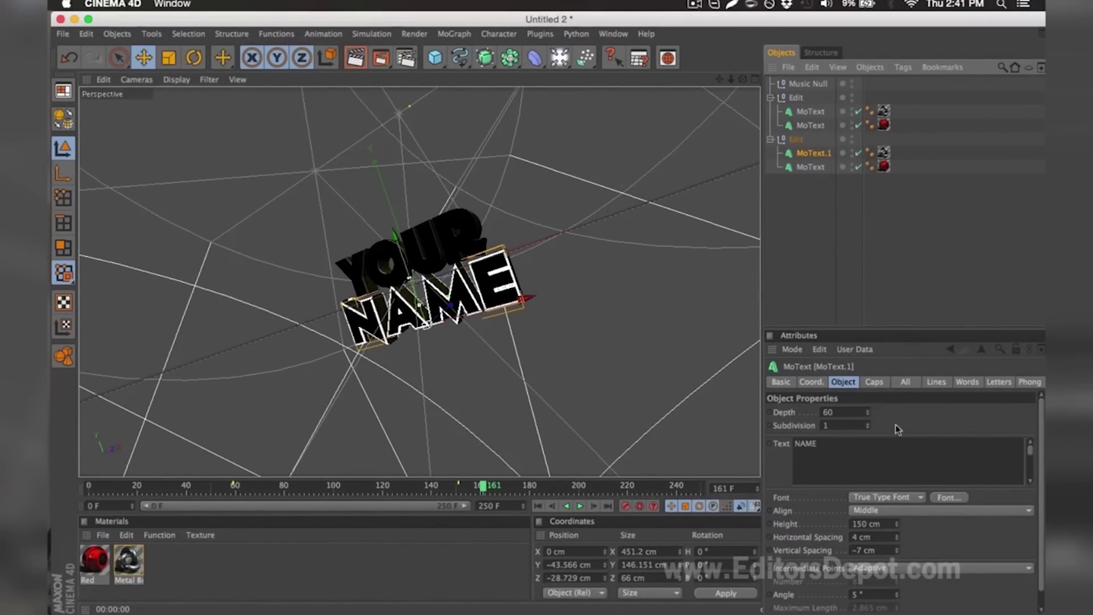
{"action": "left_click", "coordinate": [945, 497]}
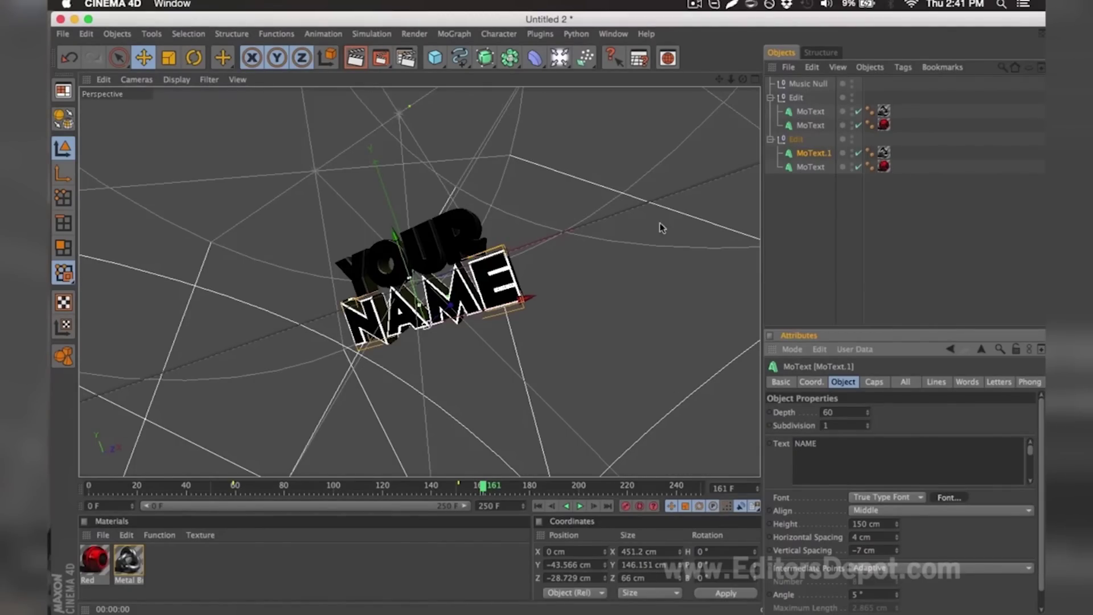
{"action": "left_click", "coordinate": [324, 91]}
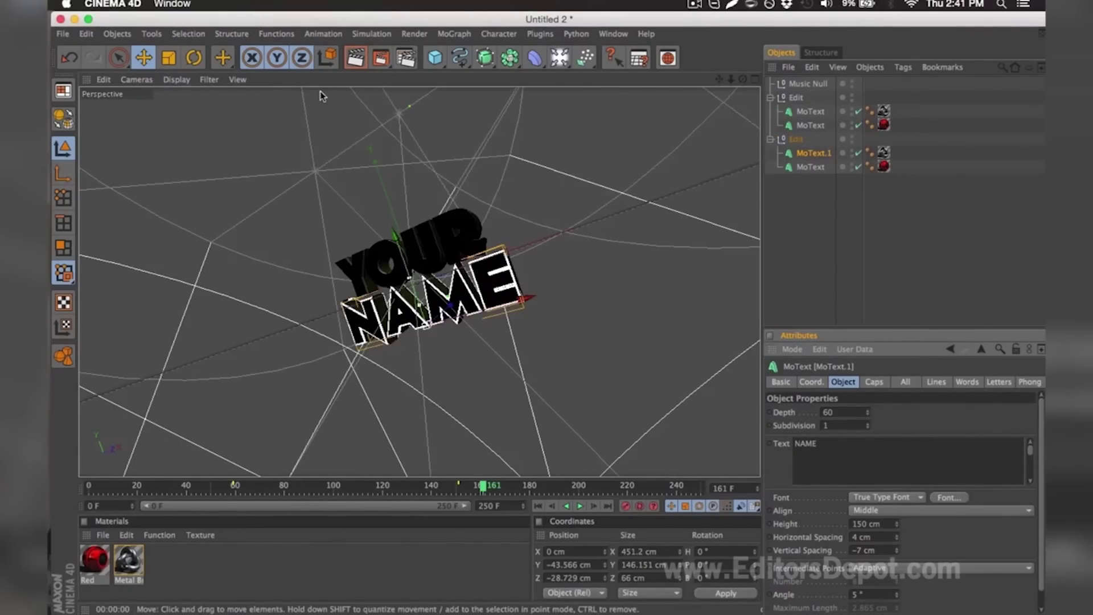
{"action": "left_click", "coordinate": [807, 284]}
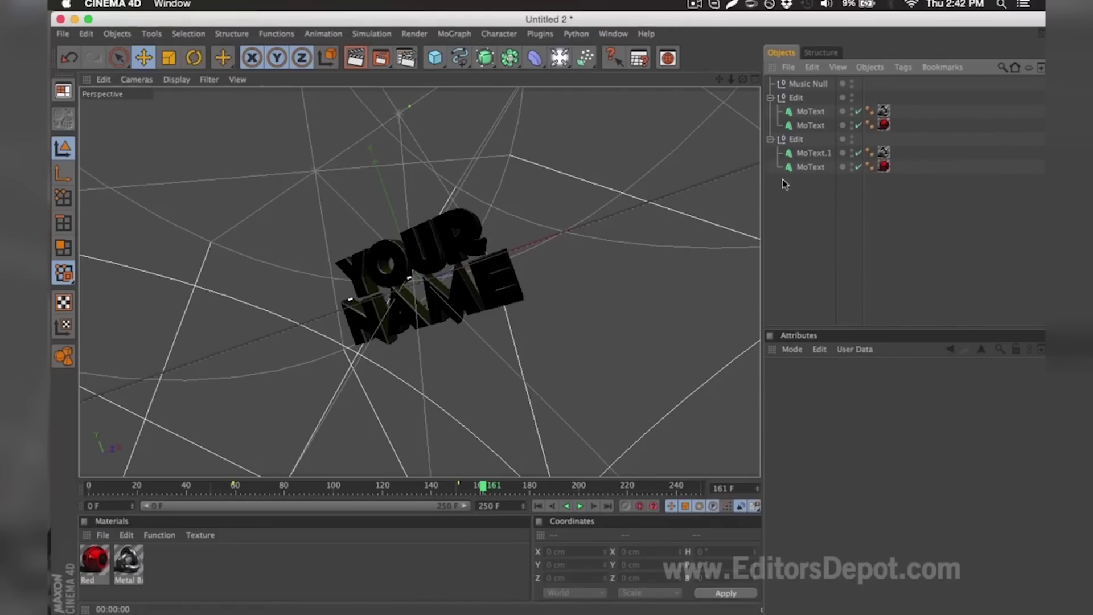
Step: Change the text of both MoText objects in the first Edit group to EDITORS and render a preview in the viewport
{"action": "left_click", "coordinate": [806, 113]}
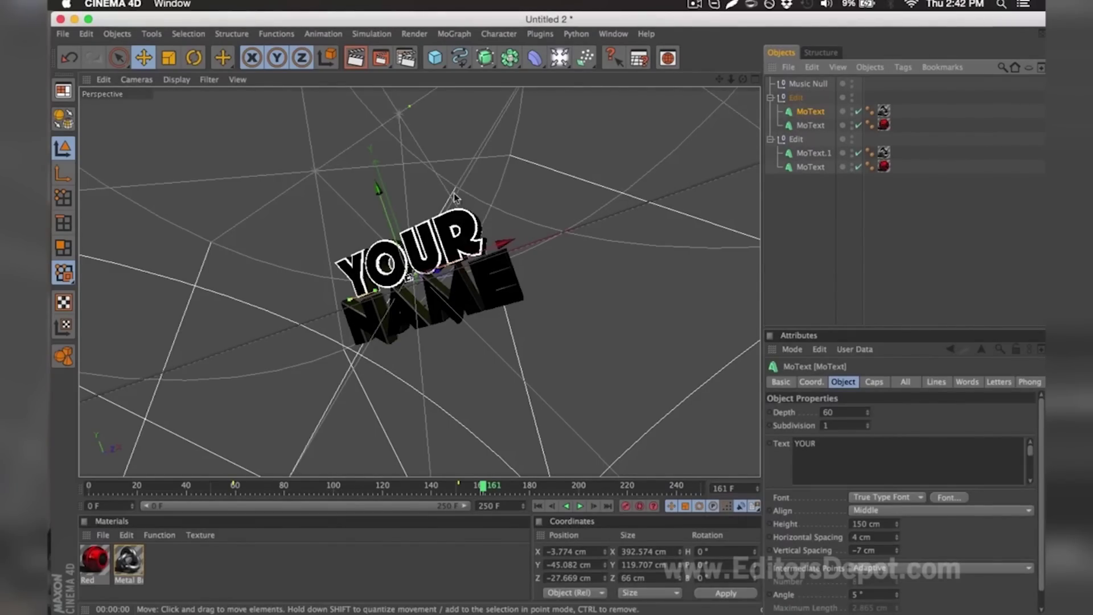
{"action": "left_click_drag", "start_coordinate": [841, 441], "coordinate": [797, 444]}
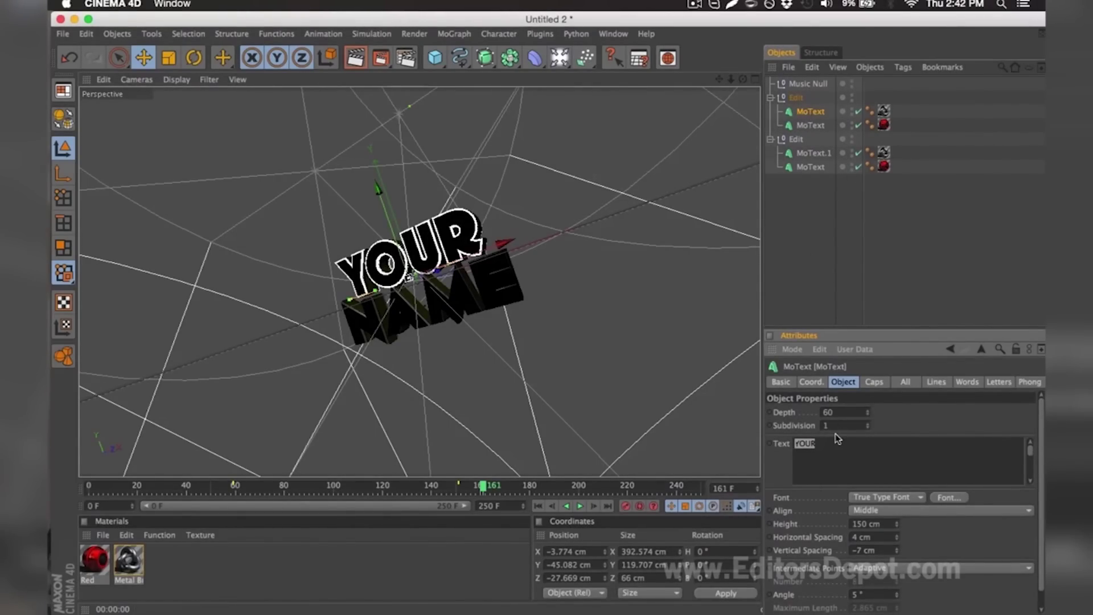
{"action": "type", "text": "EDITORS"}
{"action": "left_click", "coordinate": [809, 125]}
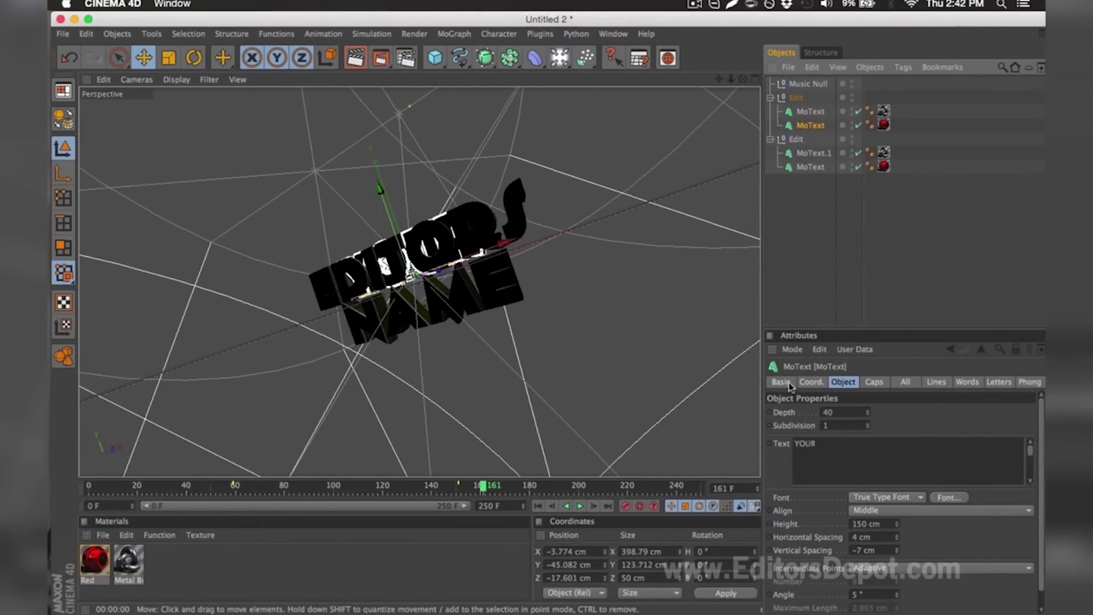
{"action": "double_click", "coordinate": [846, 454]}
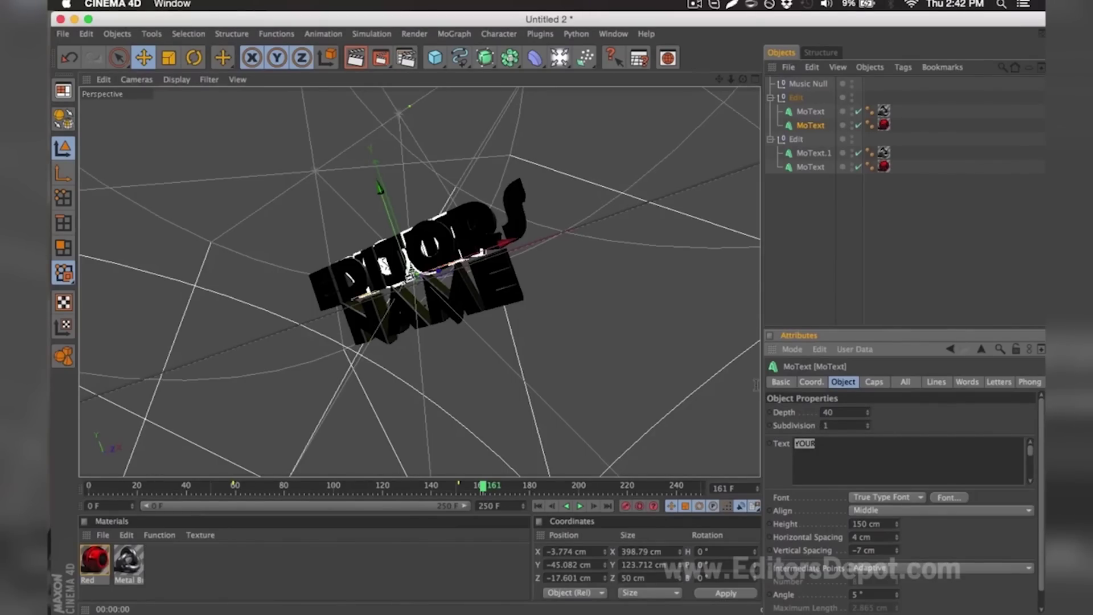
{"action": "type", "text": "EDITORS"}
{"action": "left_click", "coordinate": [815, 241]}
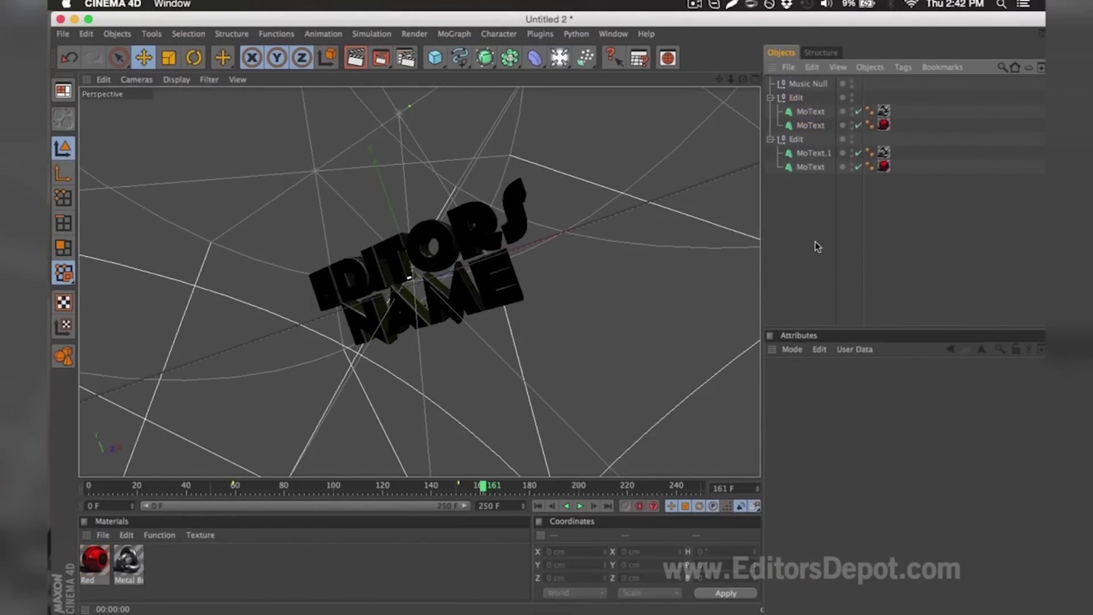
{"action": "left_click", "coordinate": [355, 58]}
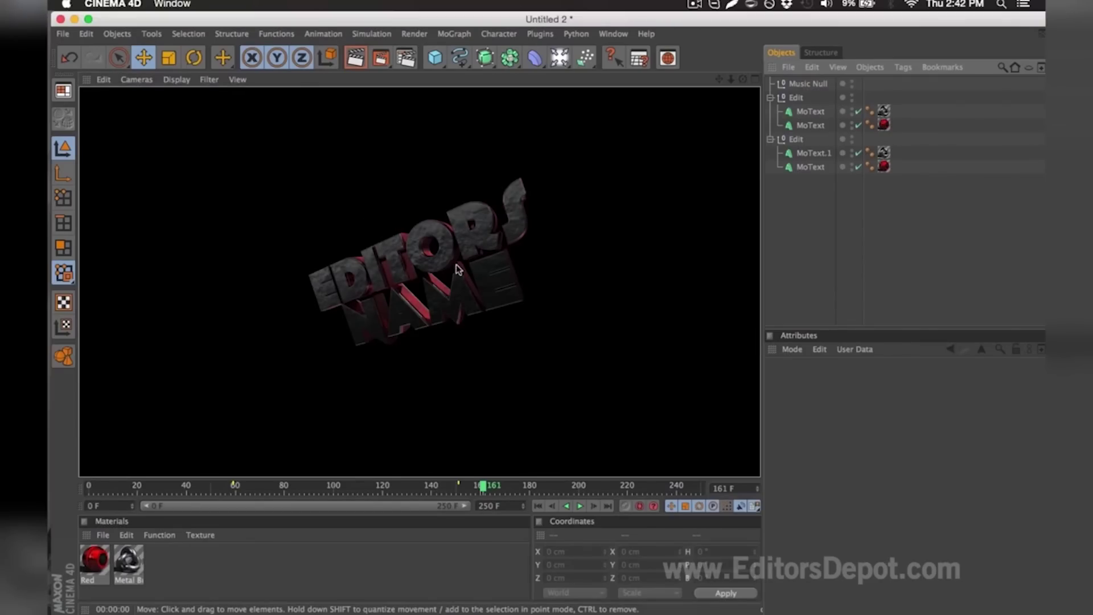
Step: Change the text of both MoText objects in the second Edit group to DEPOT and render a preview in the viewport
{"action": "left_click", "coordinate": [816, 152]}
{"action": "left_click", "coordinate": [812, 165], "text": "shift"}
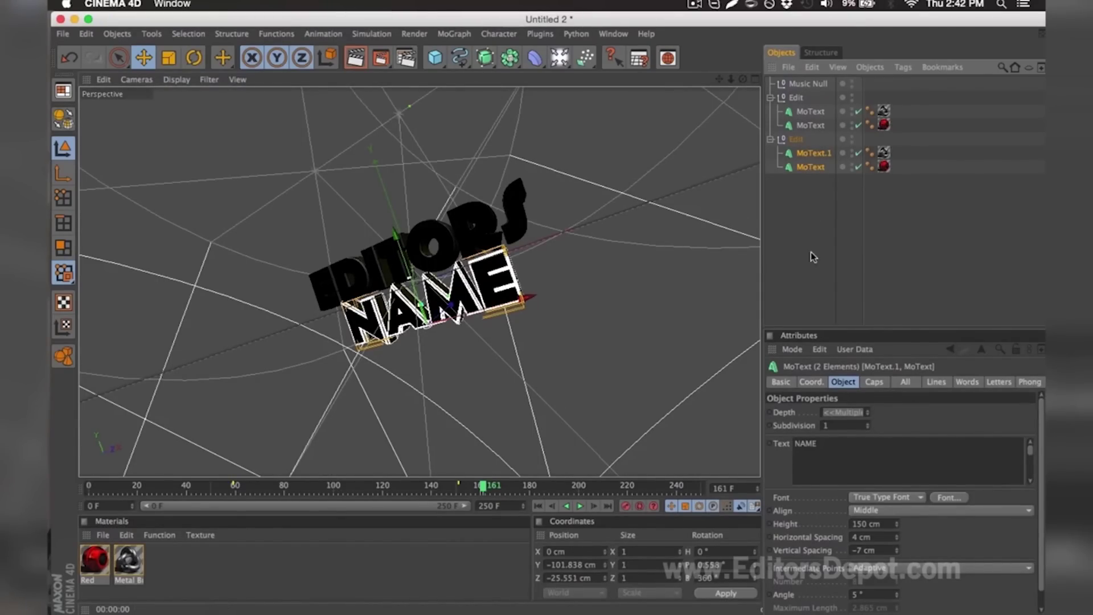
{"action": "double_click", "coordinate": [837, 451]}
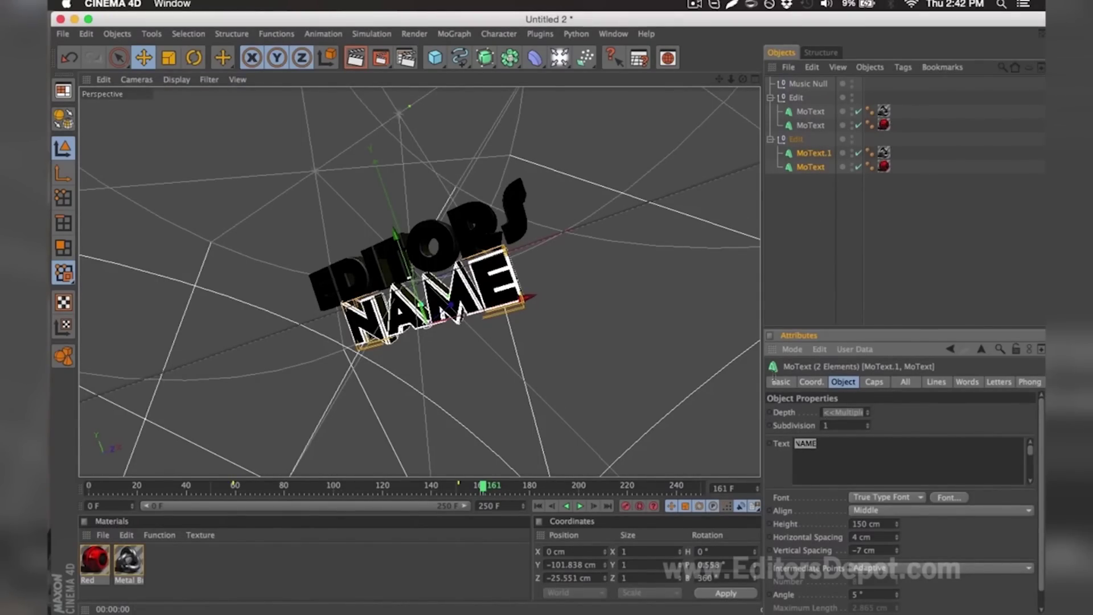
{"action": "type", "text": "DEPOT"}
{"action": "left_click", "coordinate": [781, 237]}
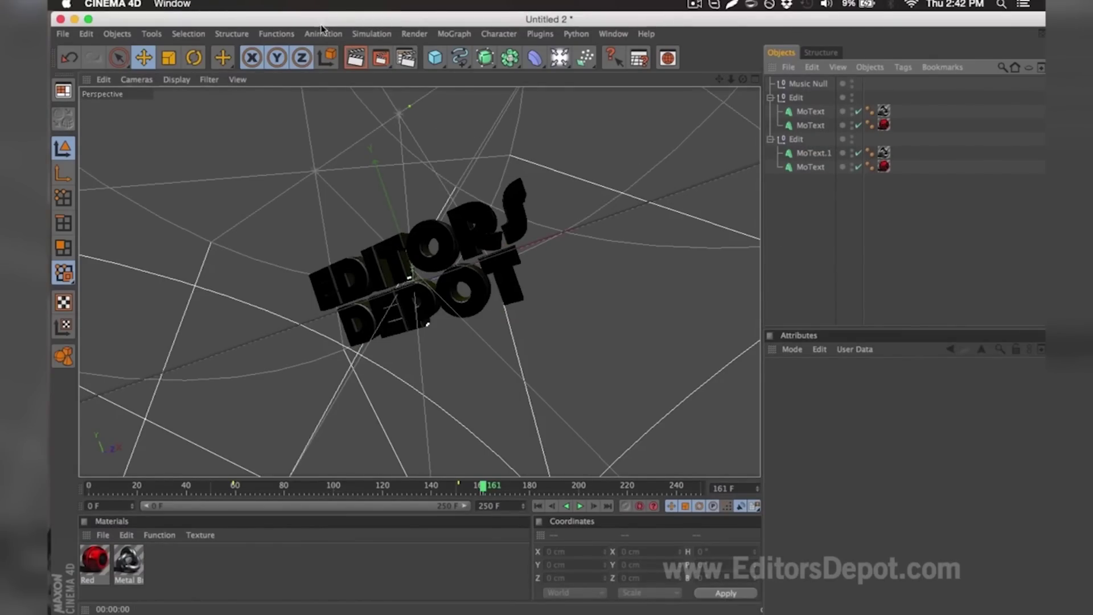
{"action": "left_click", "coordinate": [355, 58]}
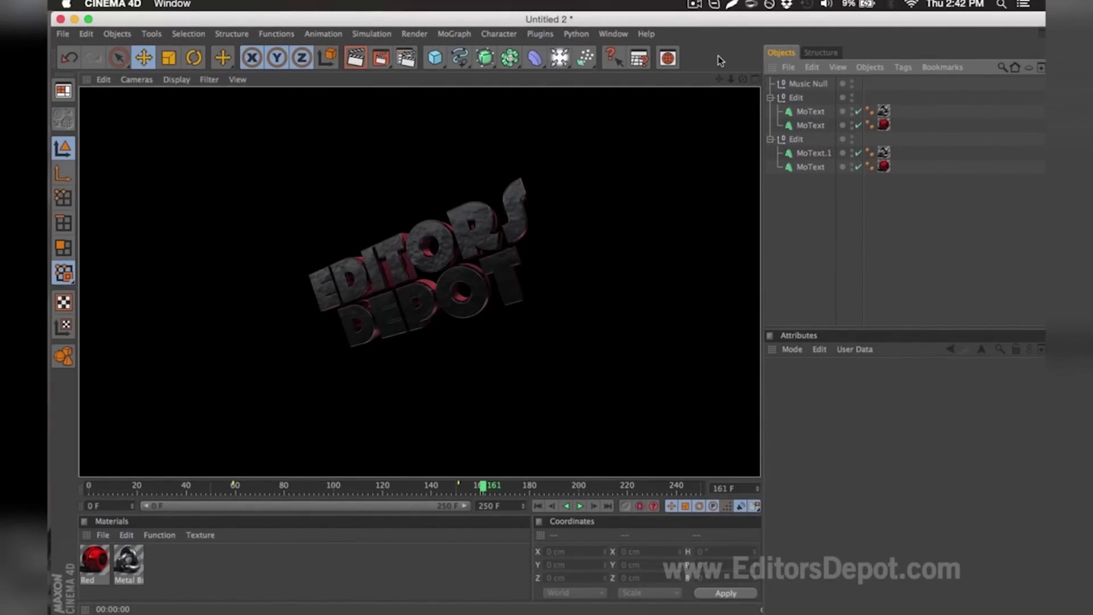
{"action": "left_click", "coordinate": [552, 179]}
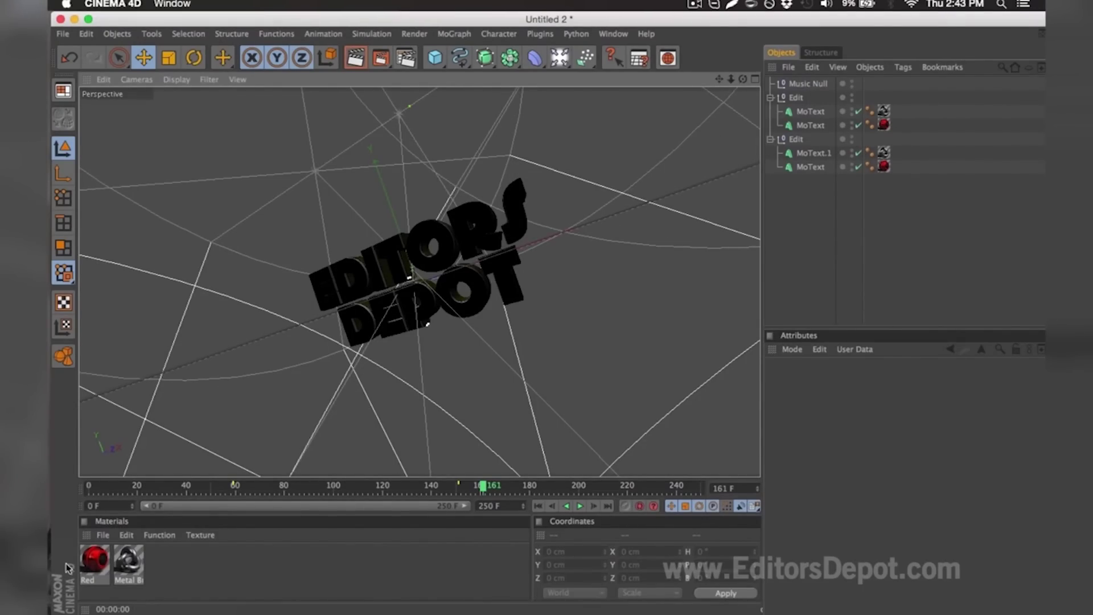
Step: Set the Red material's base color to RGB 217, 46, 210 and close the material editor
{"action": "double_click", "coordinate": [95, 561]}
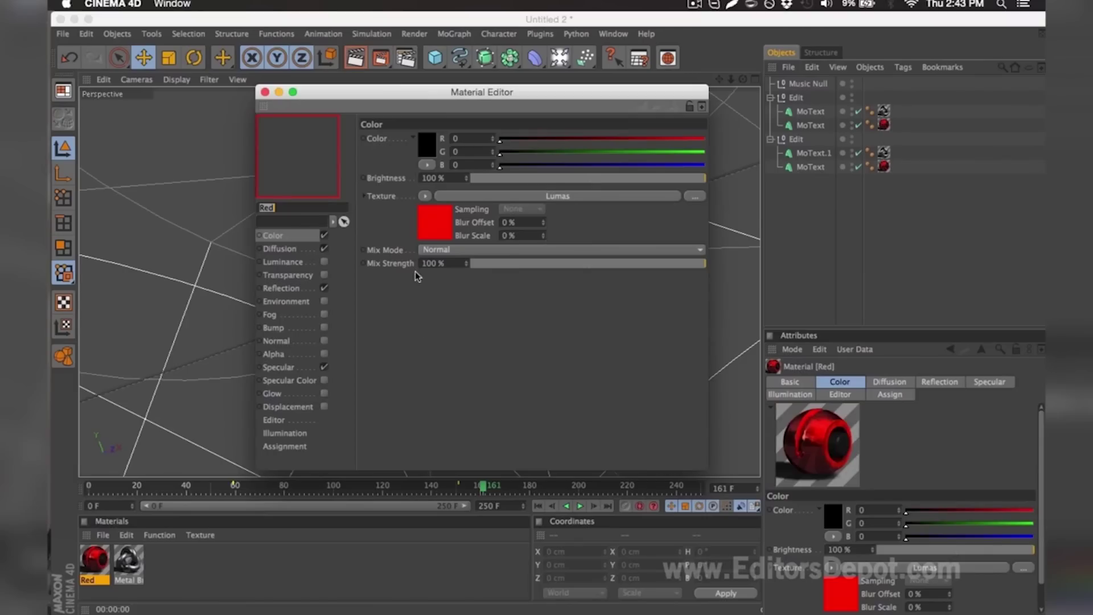
{"action": "left_click_drag", "start_coordinate": [596, 138], "coordinate": [669, 165]}
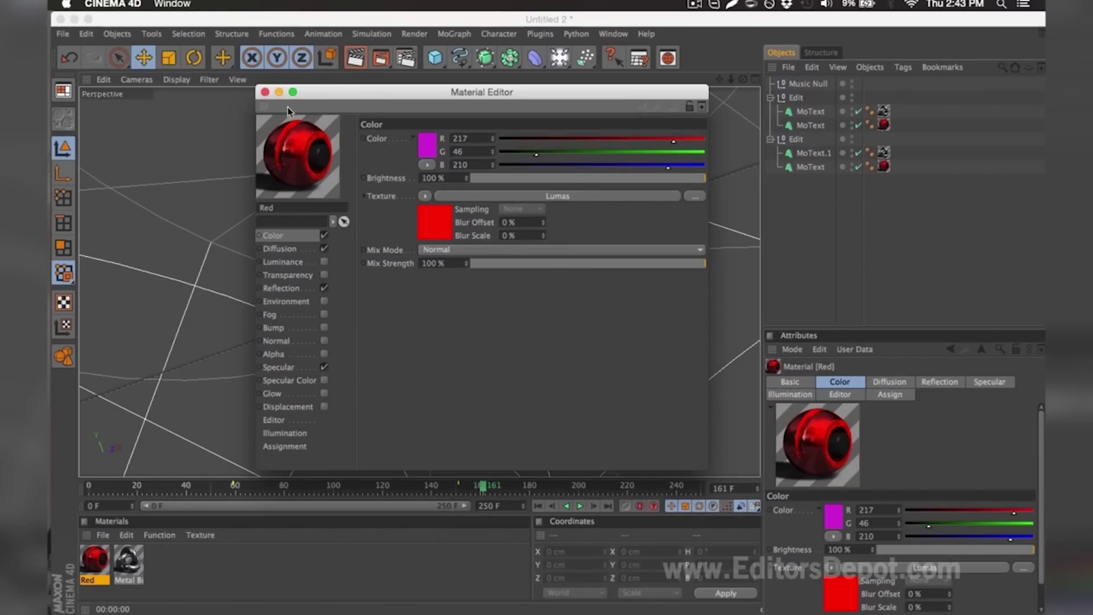
{"action": "left_click", "coordinate": [265, 92]}
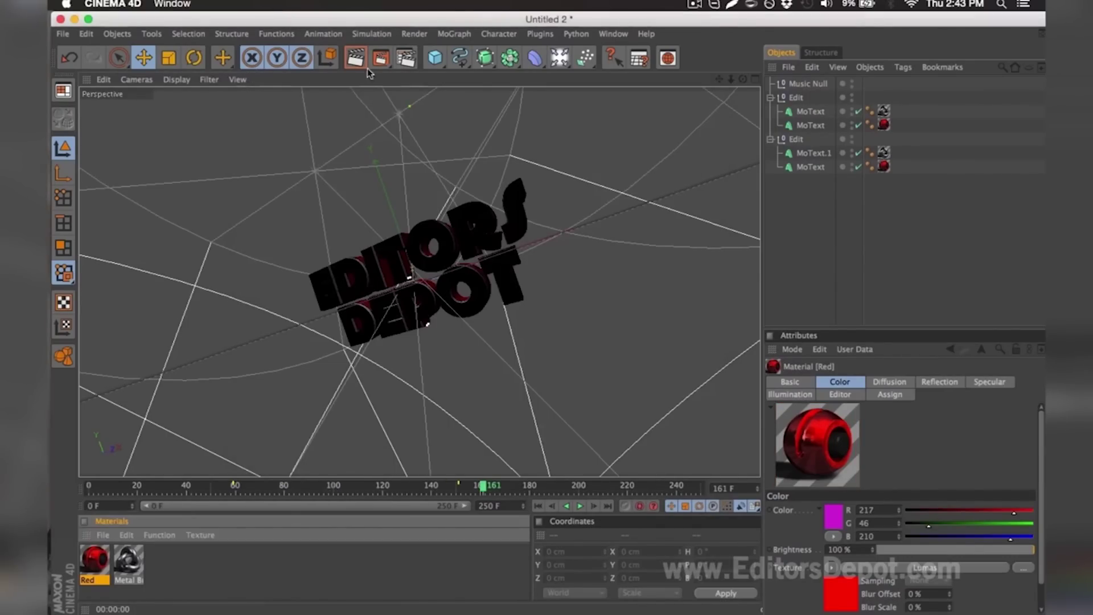
Step: Configure the render settings with the frame range All Frames and the image format PNG
{"action": "left_click", "coordinate": [406, 65]}
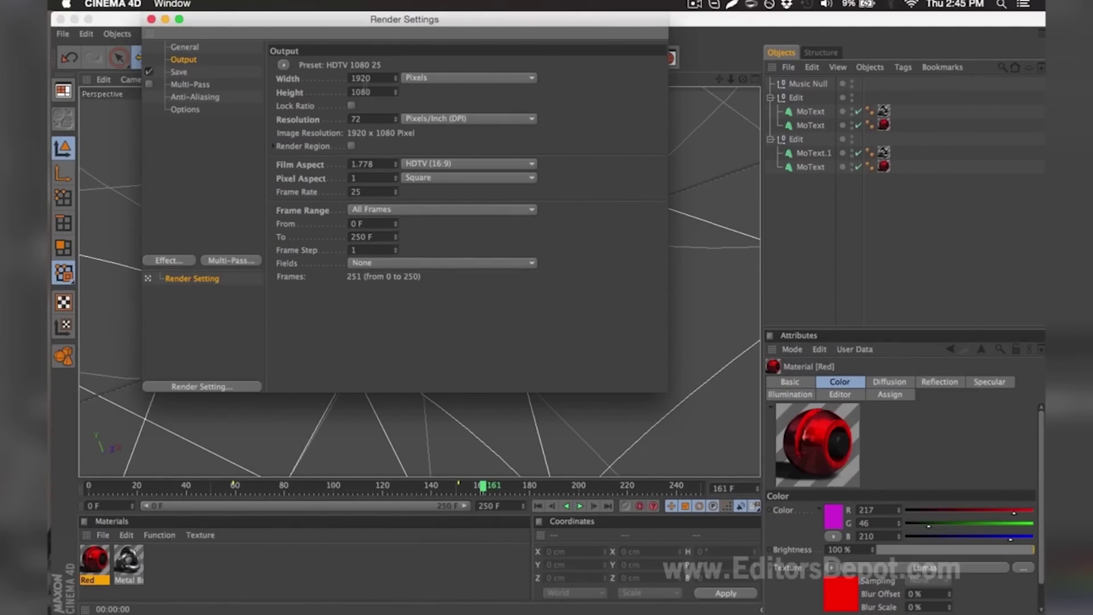
{"action": "left_click", "coordinate": [364, 209]}
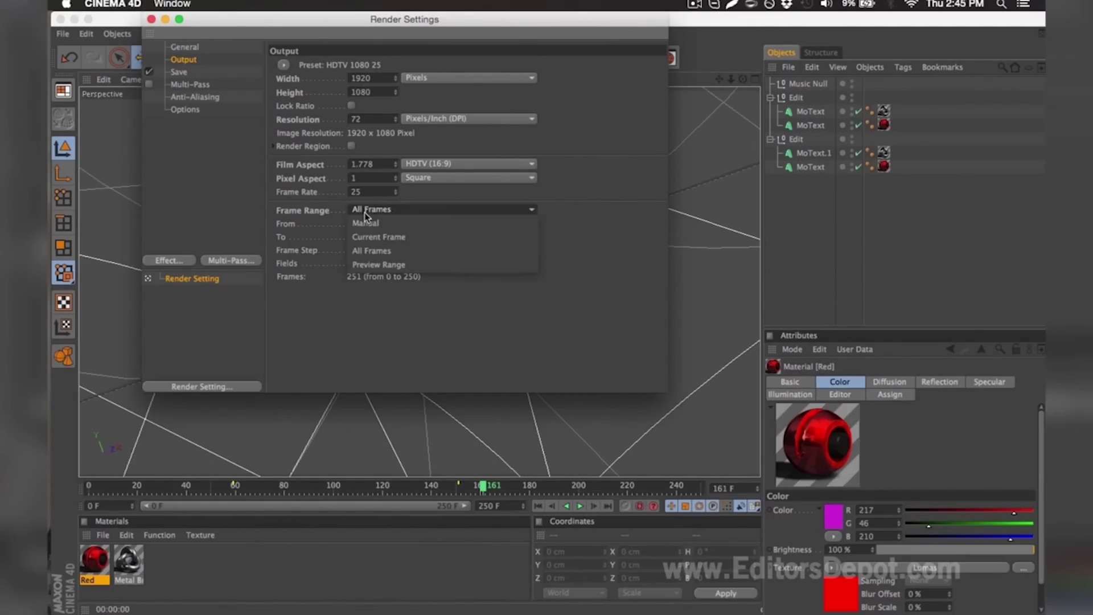
{"action": "left_click", "coordinate": [365, 251]}
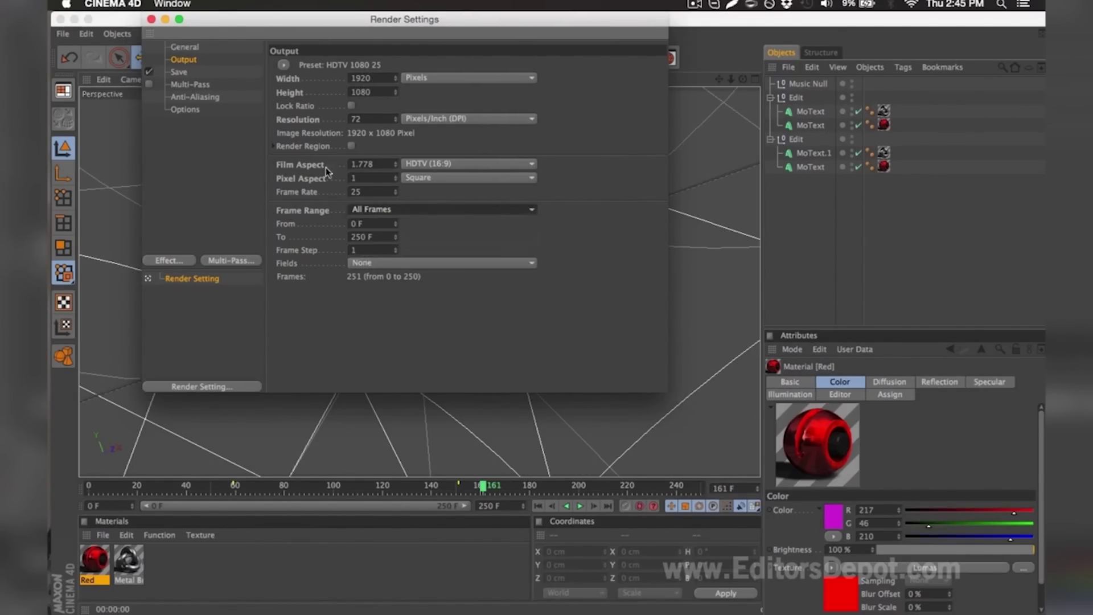
{"action": "left_click", "coordinate": [218, 73]}
{"action": "left_click", "coordinate": [376, 107]}
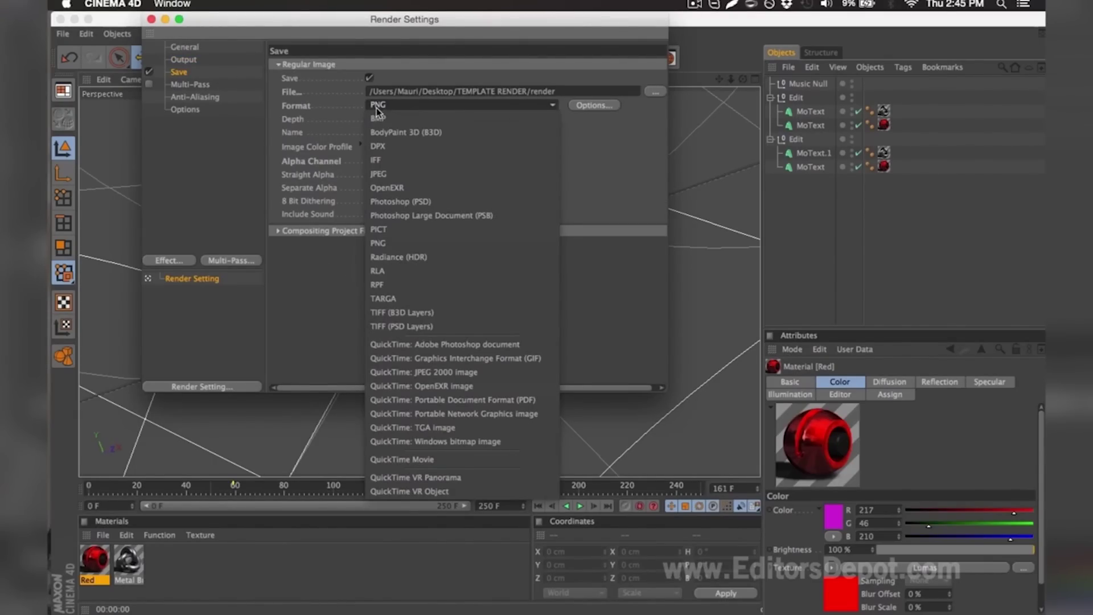
{"action": "left_click", "coordinate": [377, 107]}
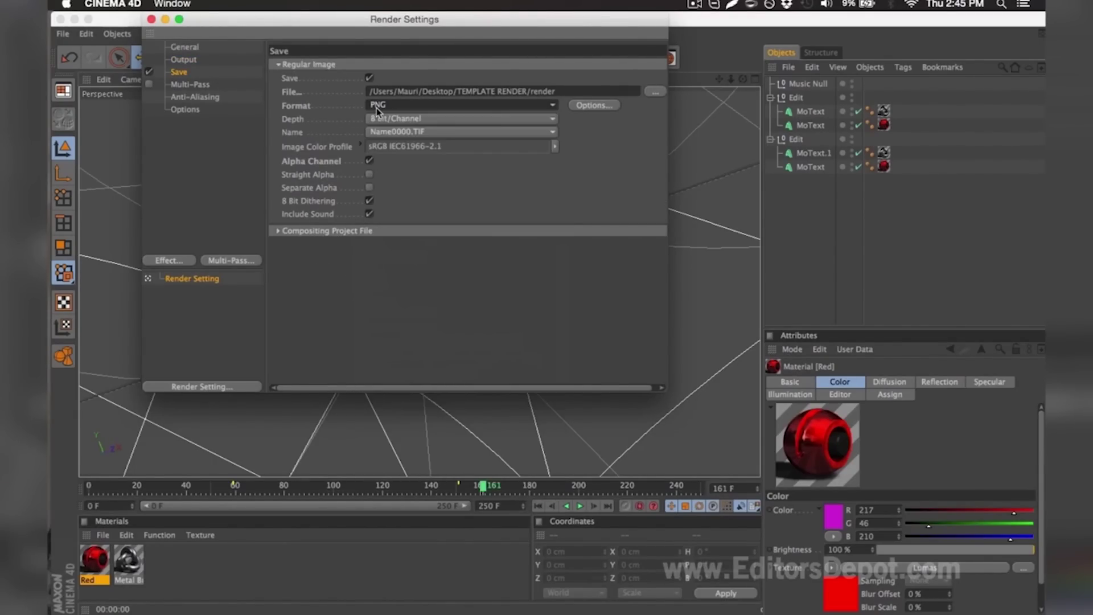
Step: Save the render output as render in the desktop's TEMPLATE RENDER folder and start rendering the animation to the Picture Viewer
{"action": "left_click", "coordinate": [654, 92]}
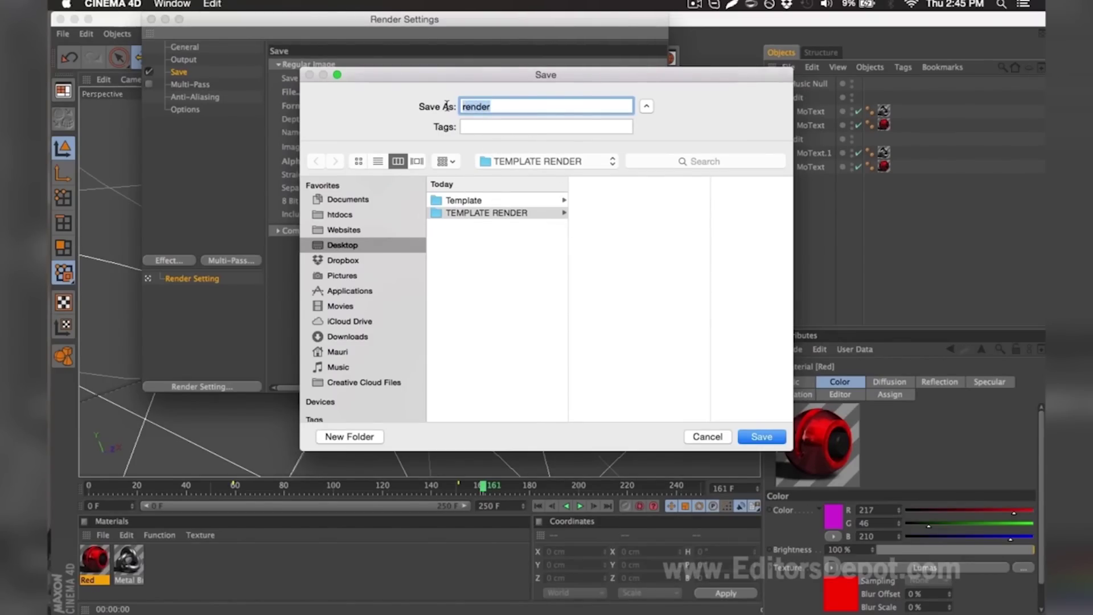
{"action": "left_click", "coordinate": [492, 107]}
{"action": "double_click", "coordinate": [491, 108]}
{"action": "key", "text": "Return"}
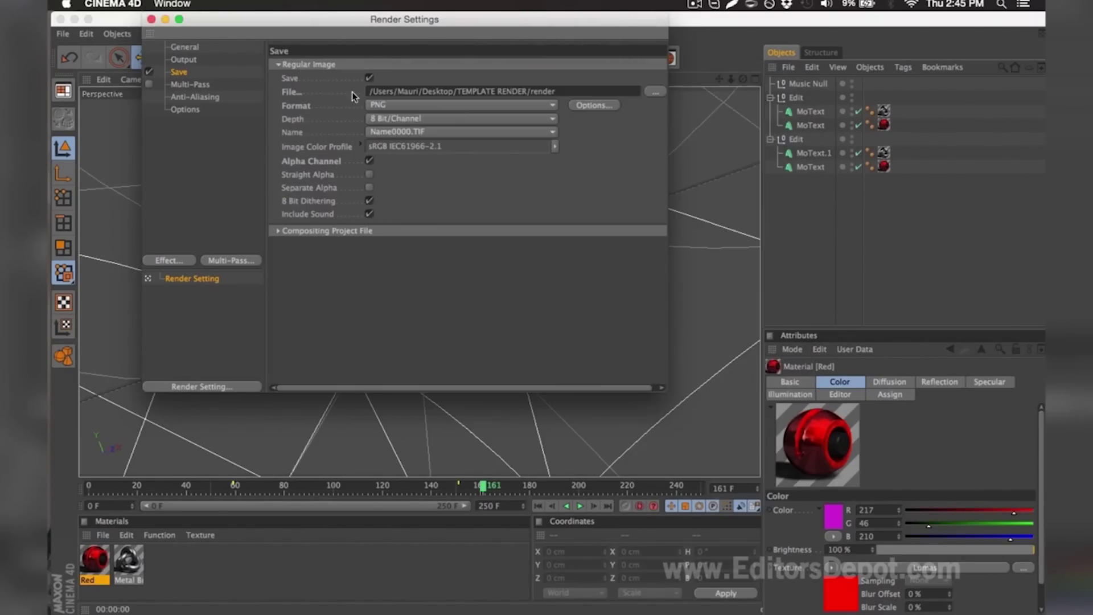
{"action": "left_click", "coordinate": [151, 20]}
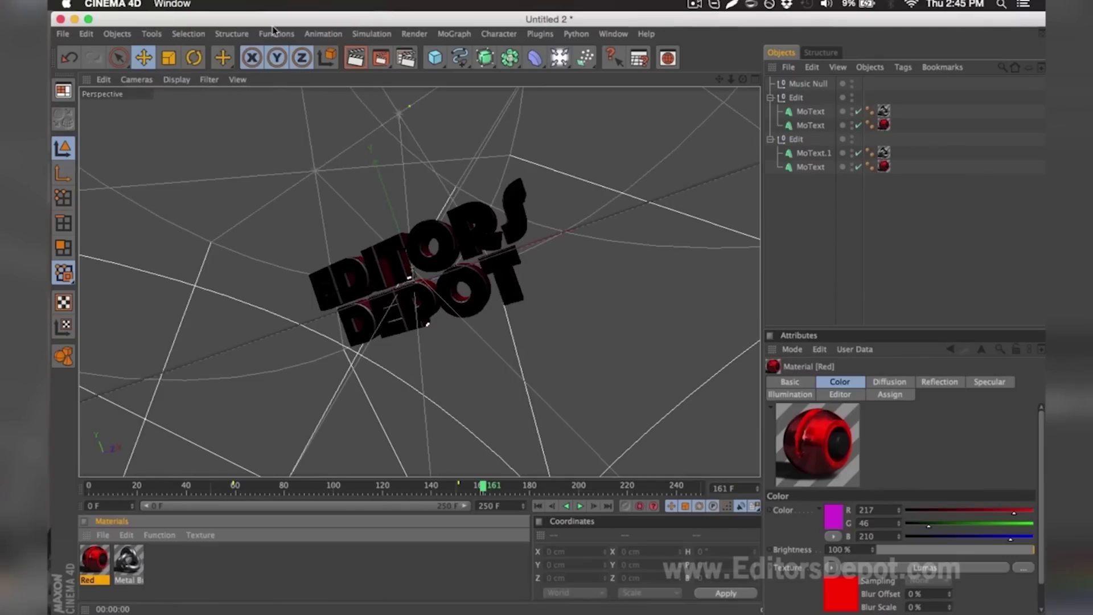
{"action": "left_click", "coordinate": [381, 60]}
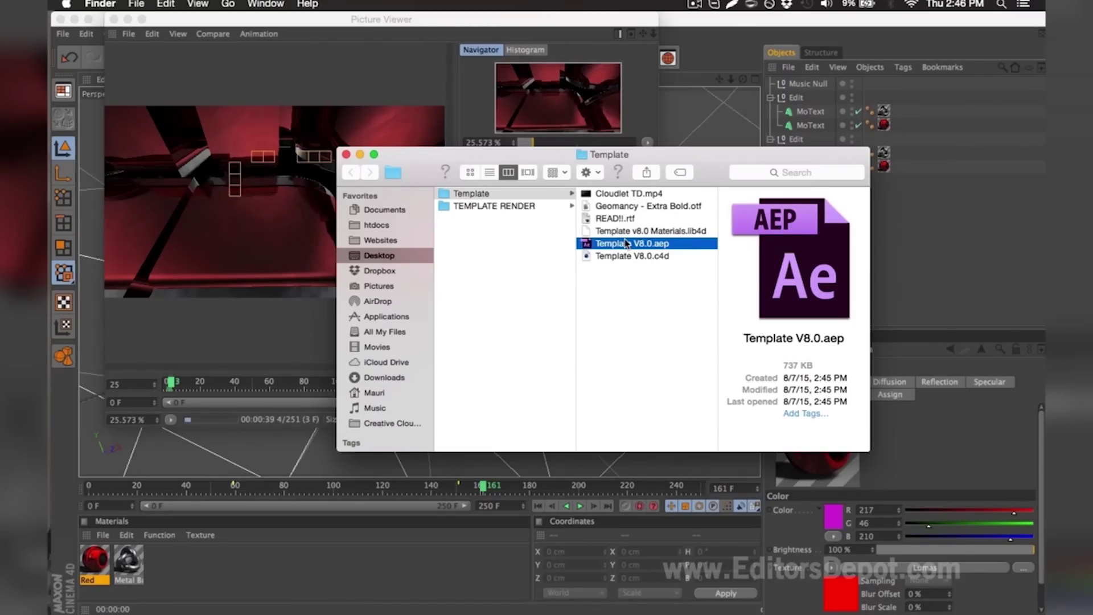
Step: Open Template V8.0.aep in After Effects, accepting the version conversion and the missing-files notice
{"action": "double_click", "coordinate": [626, 244]}
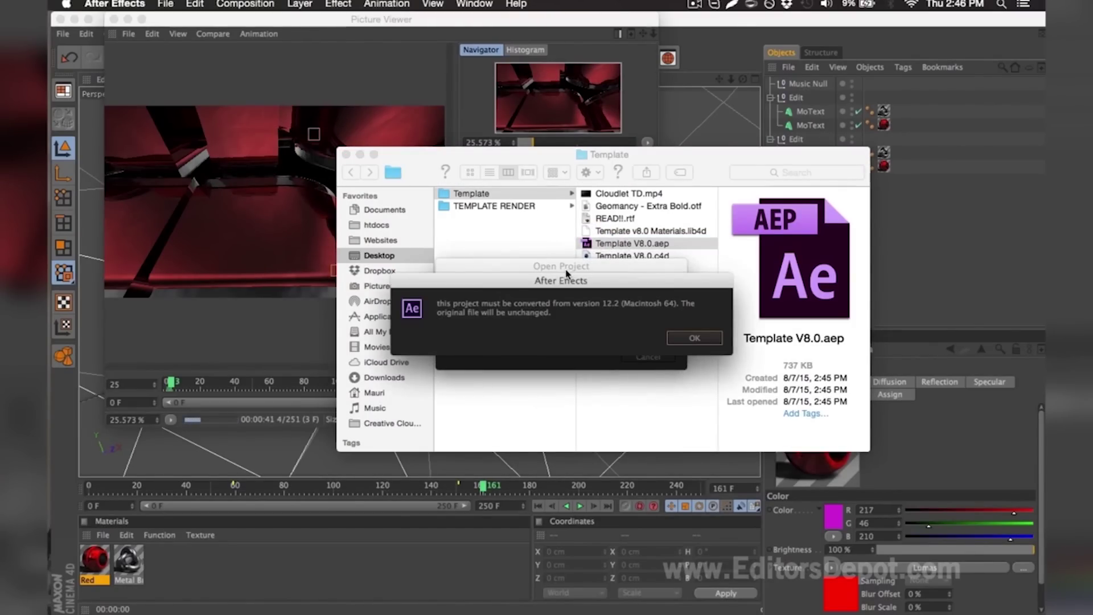
{"action": "left_click", "coordinate": [679, 340]}
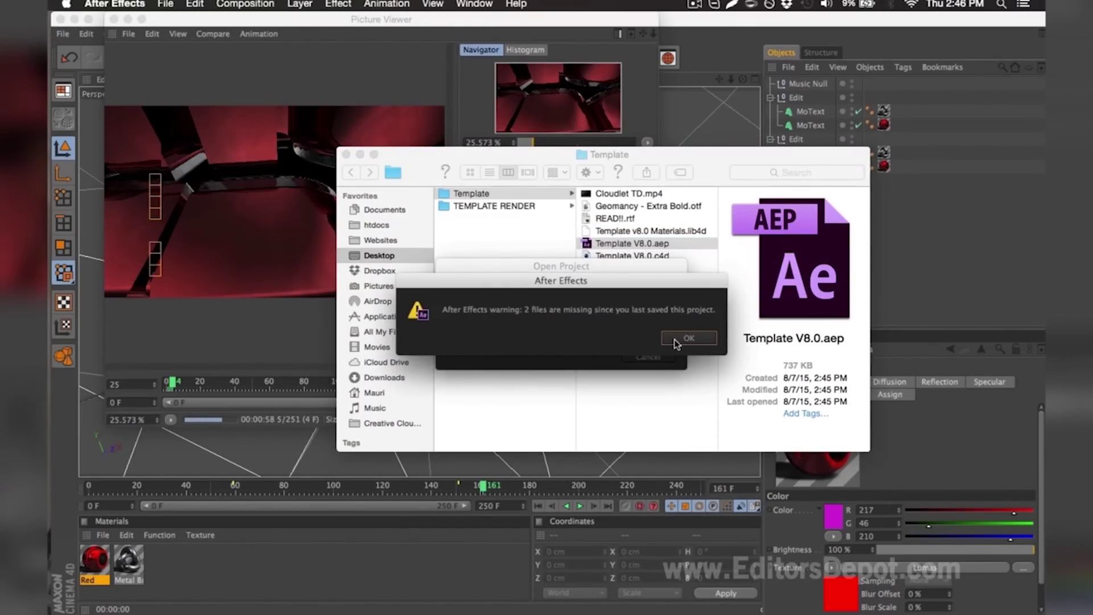
{"action": "left_click", "coordinate": [675, 338]}
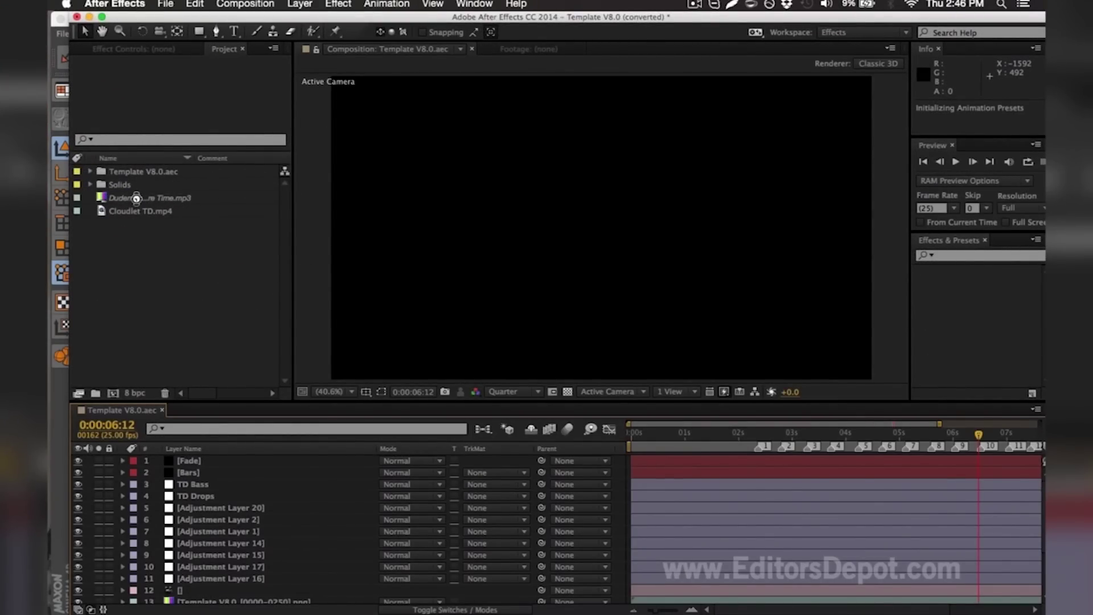
{"action": "left_click", "coordinate": [121, 199]}
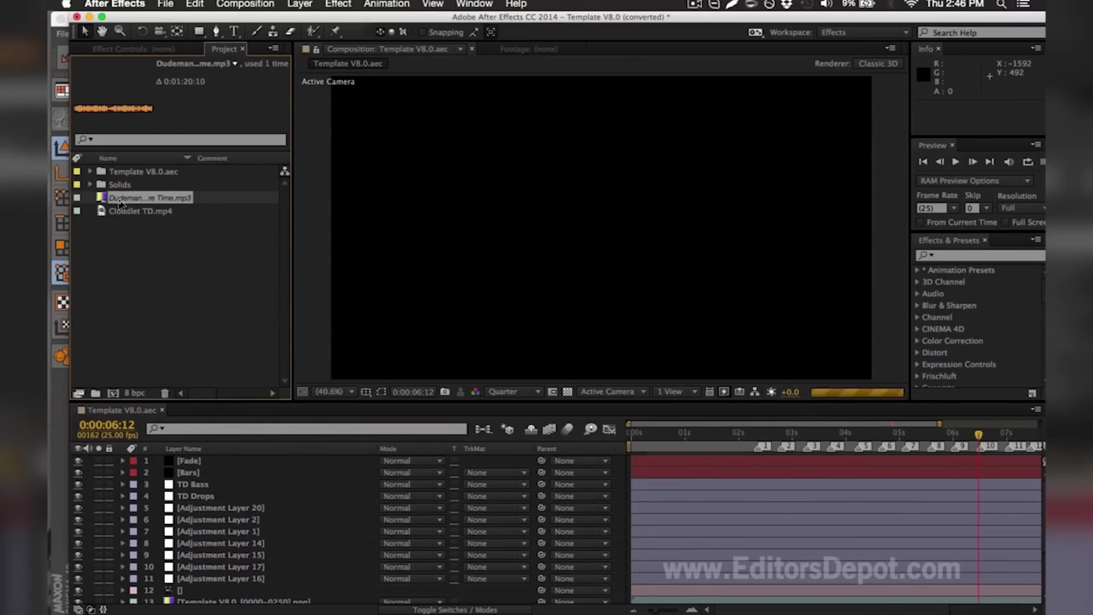
{"action": "double_click", "coordinate": [121, 199]}
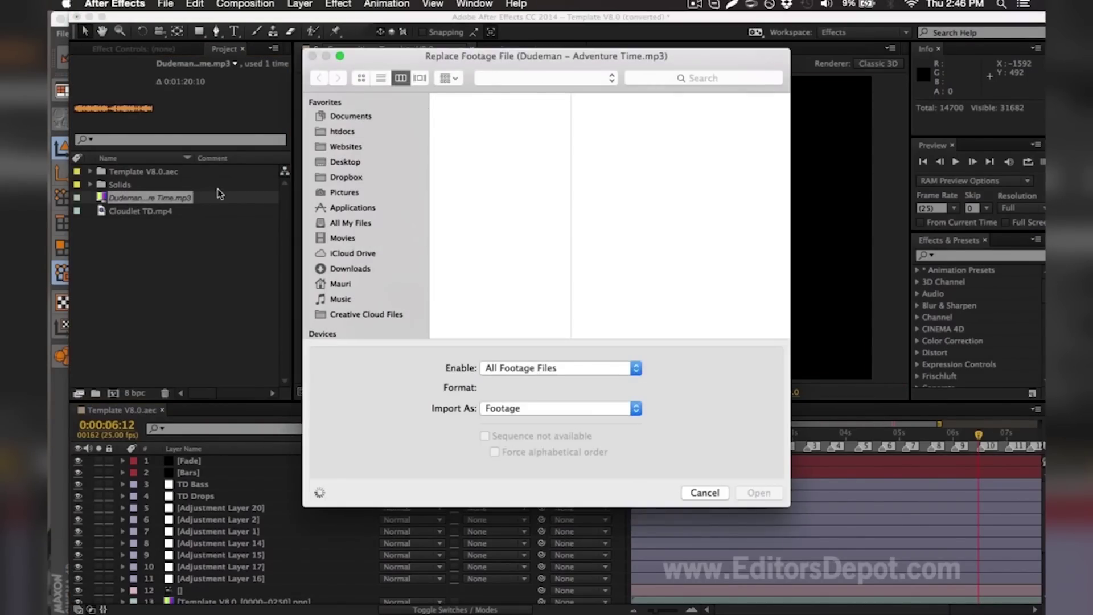
{"action": "left_click", "coordinate": [314, 164]}
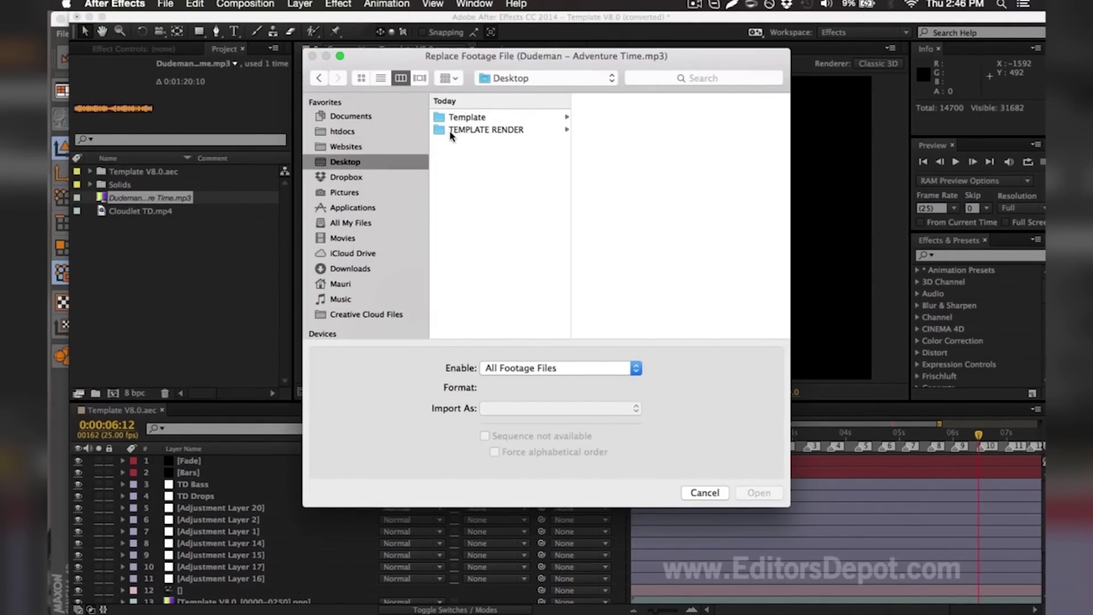
{"action": "left_click", "coordinate": [450, 118]}
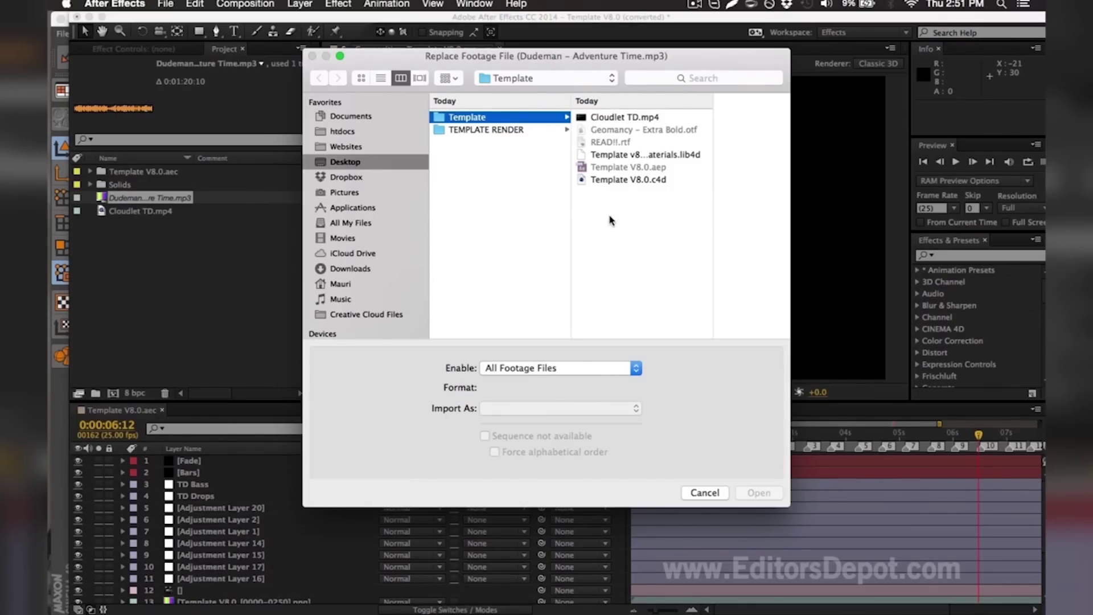
{"action": "key", "text": "Escape"}
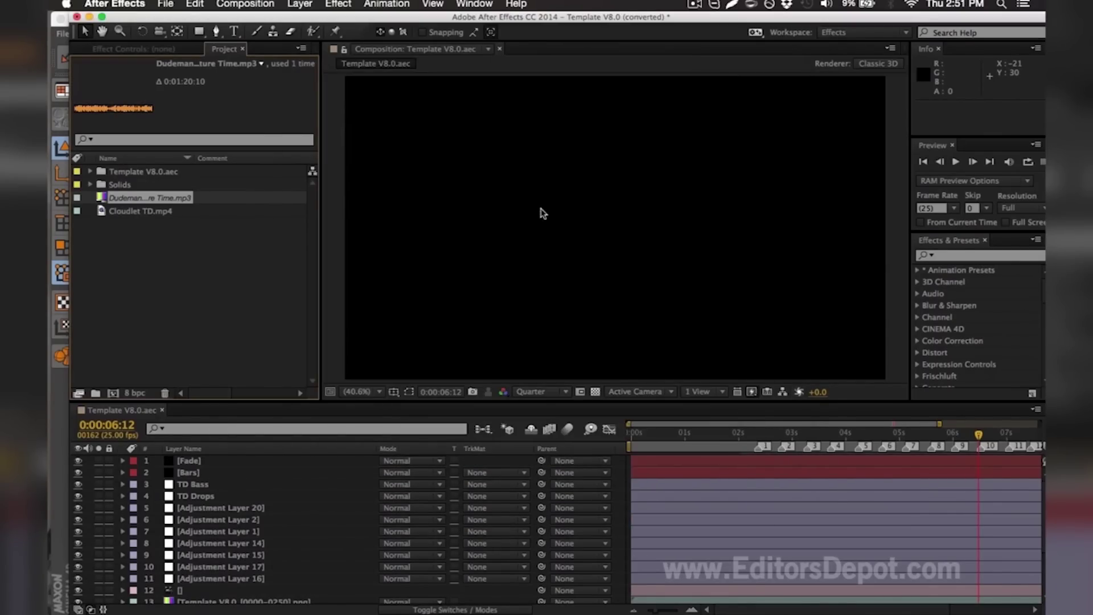
{"action": "right_click", "coordinate": [193, 201]}
{"action": "left_click", "coordinate": [234, 369]}
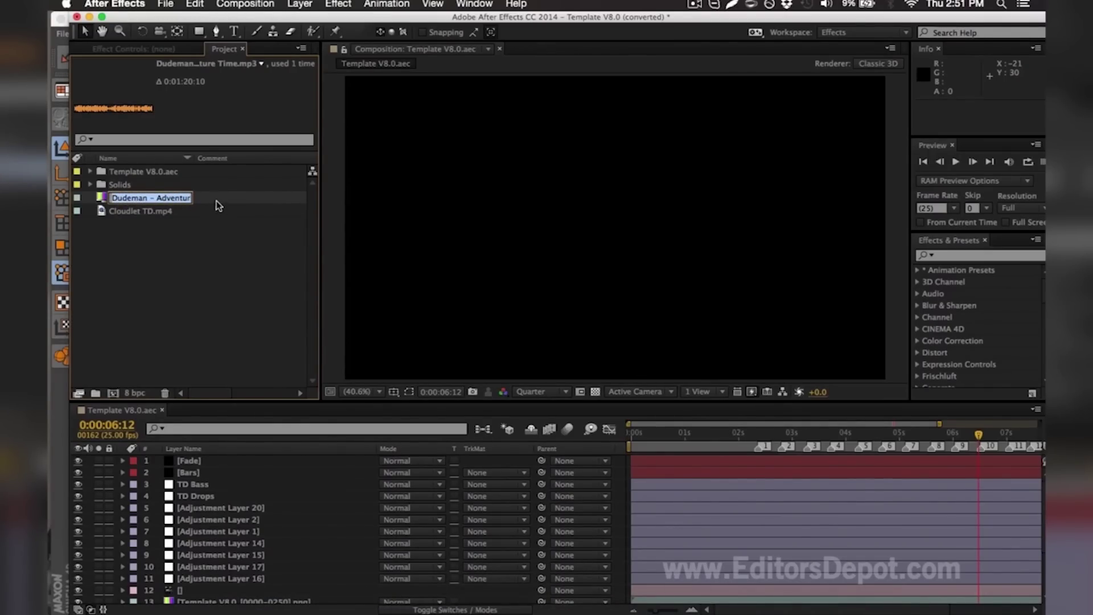
{"action": "left_click", "coordinate": [222, 254]}
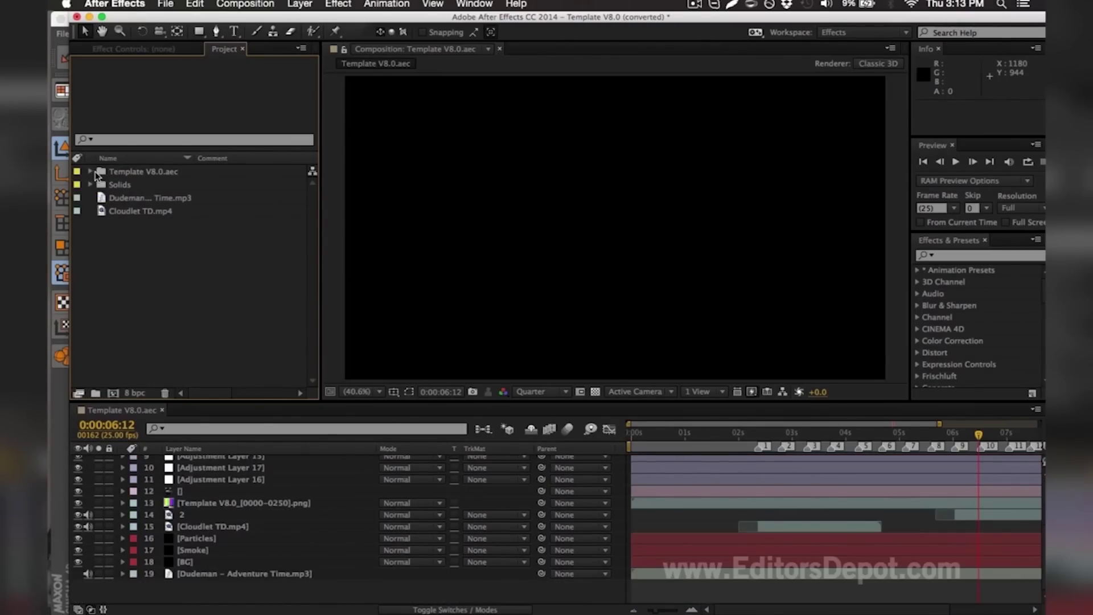
Step: Replace the missing Template V8.0 PNG sequence with render0000.png through render0250.png from the TEMPLATE RENDER folder, imported as a PNG sequence
{"action": "left_click", "coordinate": [120, 201]}
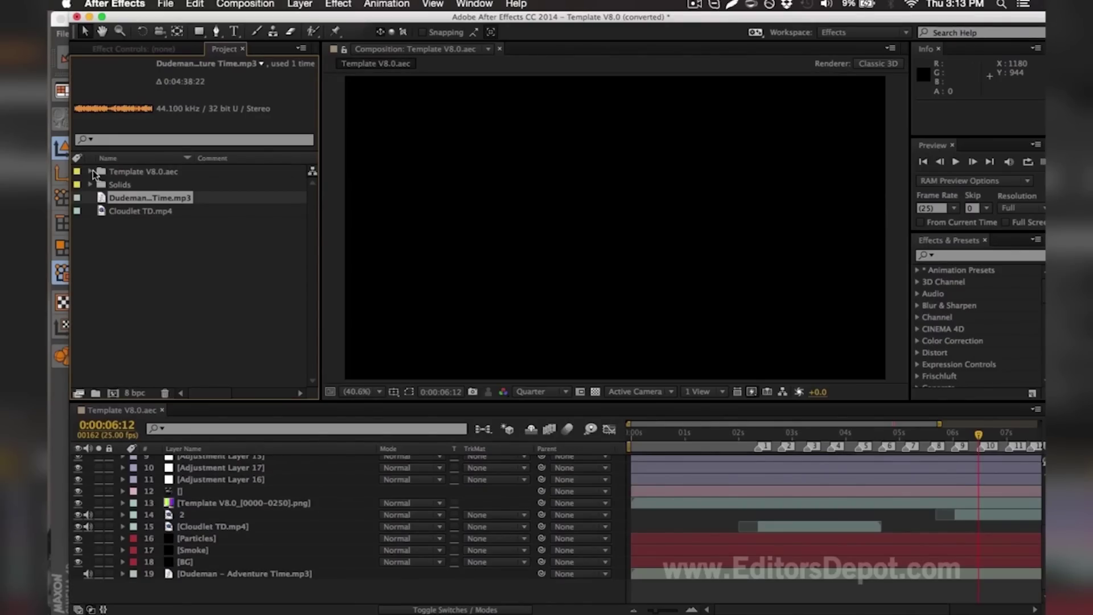
{"action": "left_click", "coordinate": [91, 171]}
{"action": "left_click", "coordinate": [127, 197]}
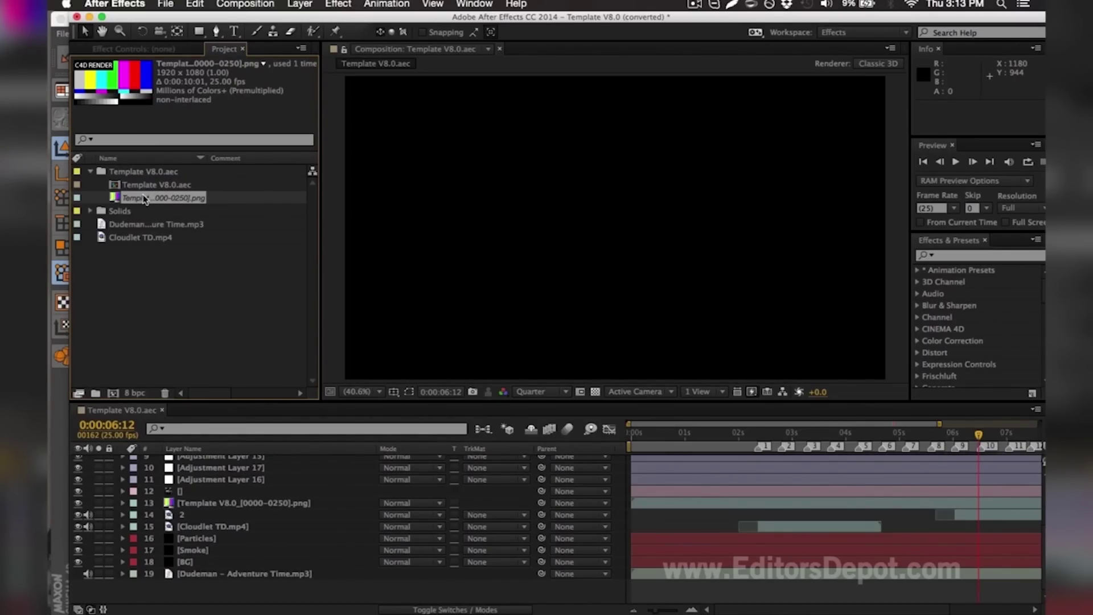
{"action": "key", "text": "super+h"}
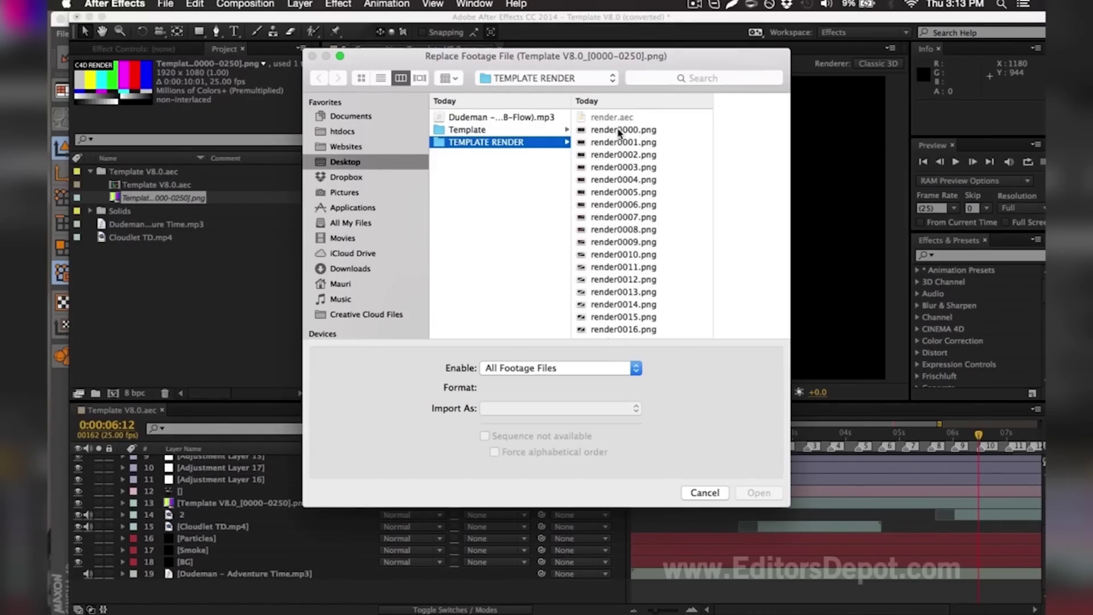
{"action": "left_click", "coordinate": [620, 131]}
{"action": "scroll", "coordinate": [615, 146], "scroll_direction": "down", "scroll_amount": 3}
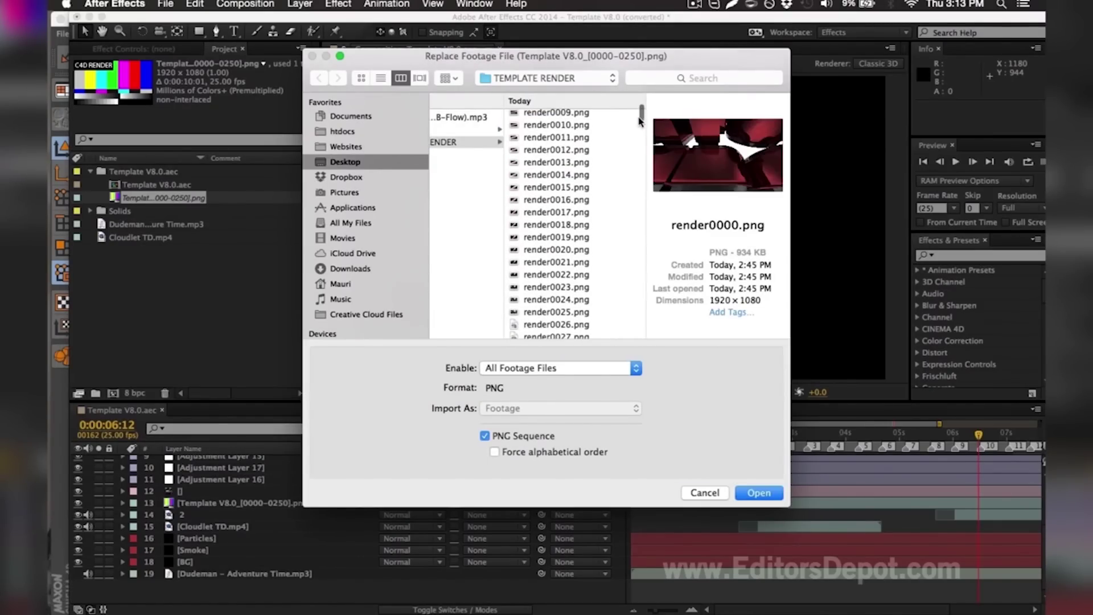
{"action": "left_click_drag", "start_coordinate": [640, 120], "coordinate": [643, 382]}
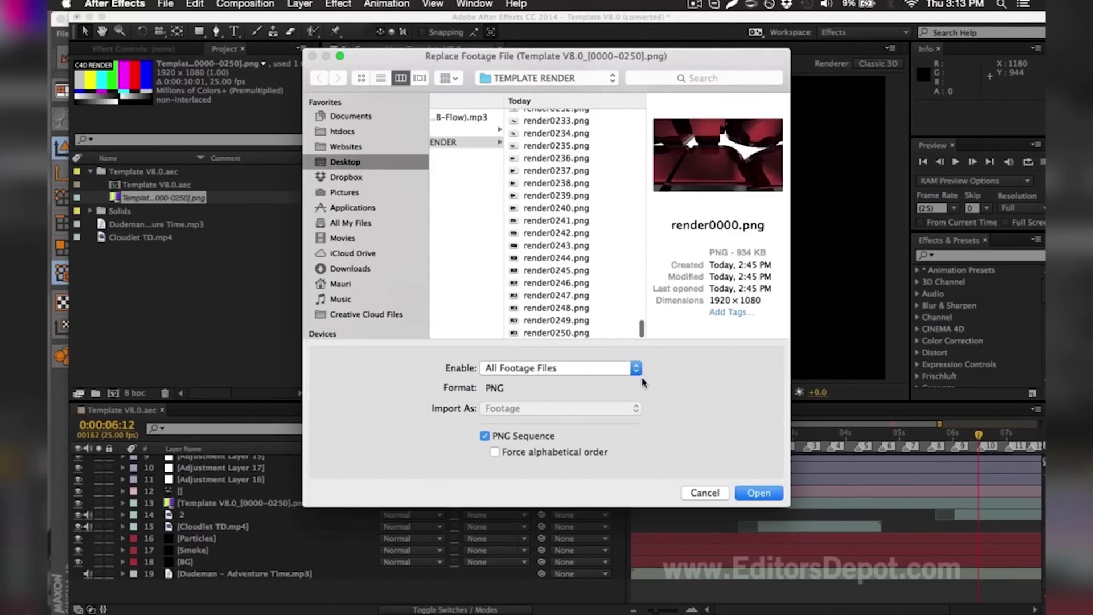
{"action": "left_click", "coordinate": [573, 333], "text": "shift"}
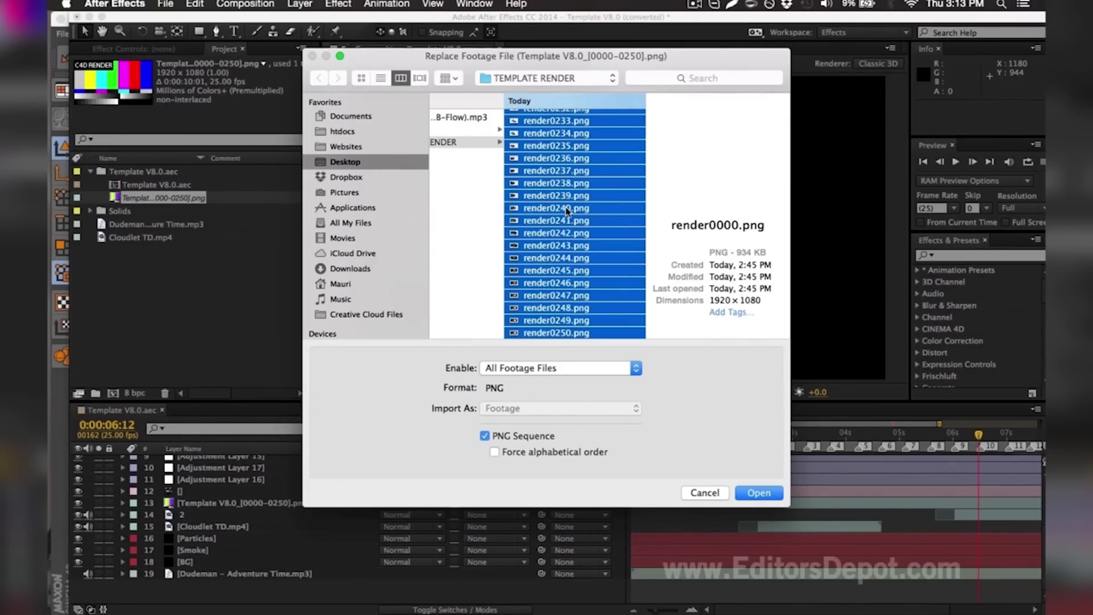
{"action": "scroll", "coordinate": [561, 214], "scroll_direction": "up", "scroll_amount": 3}
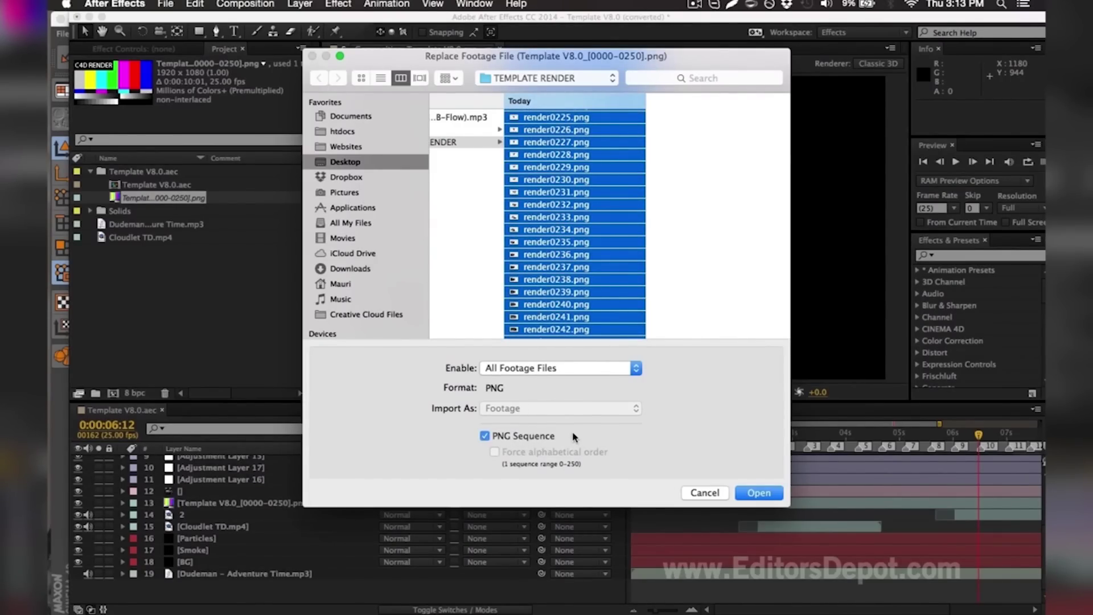
{"action": "left_click", "coordinate": [768, 494]}
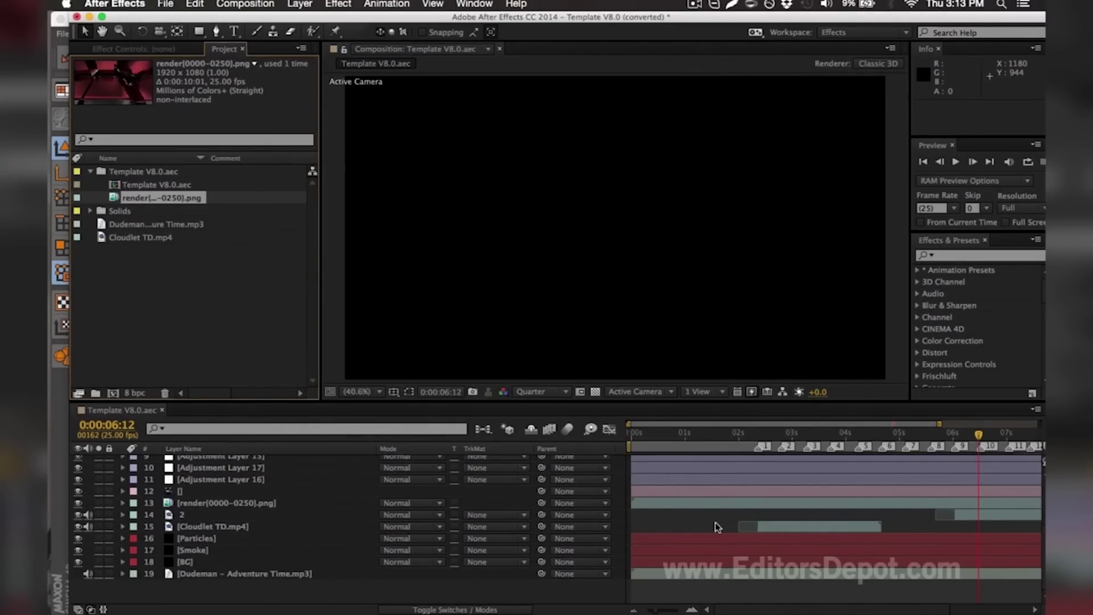
Step: Show the frame at 0:00:02:04 and hide the seven layers from Adjustment Layer 20 through Adjustment Layer 16
{"action": "scroll", "coordinate": [716, 522], "scroll_direction": "up", "scroll_amount": 3}
{"action": "scroll", "coordinate": [700, 476], "scroll_direction": "up", "scroll_amount": 3}
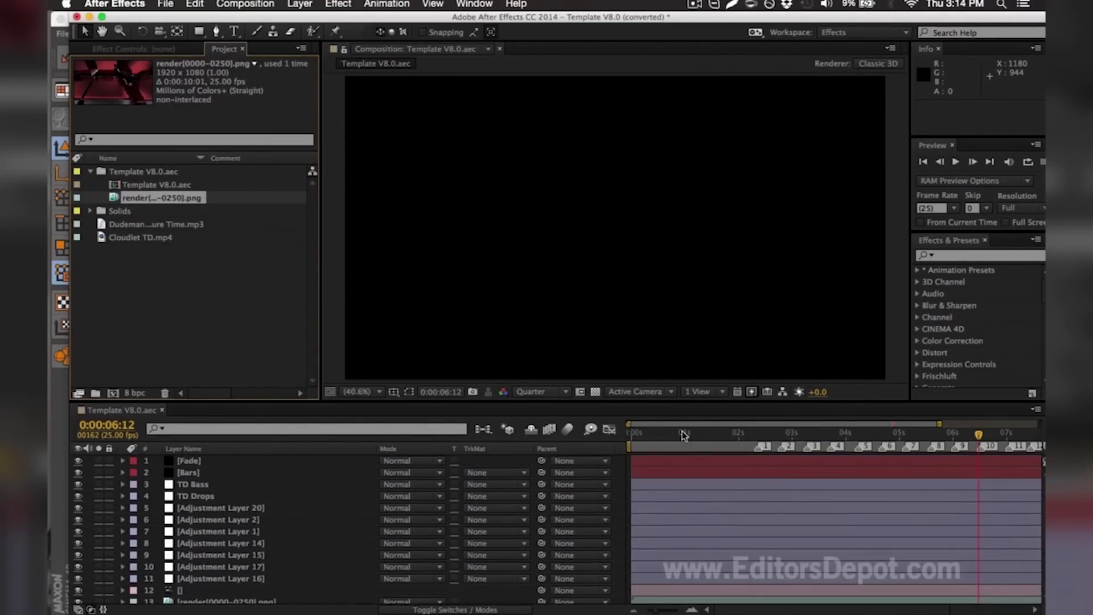
{"action": "left_click", "coordinate": [693, 434]}
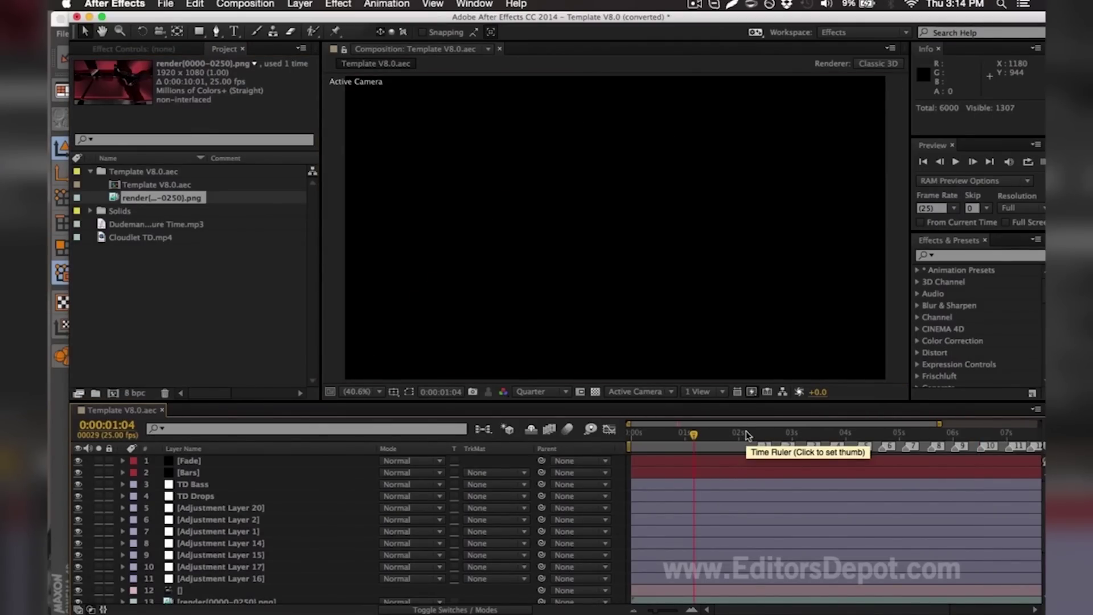
{"action": "left_click", "coordinate": [746, 433]}
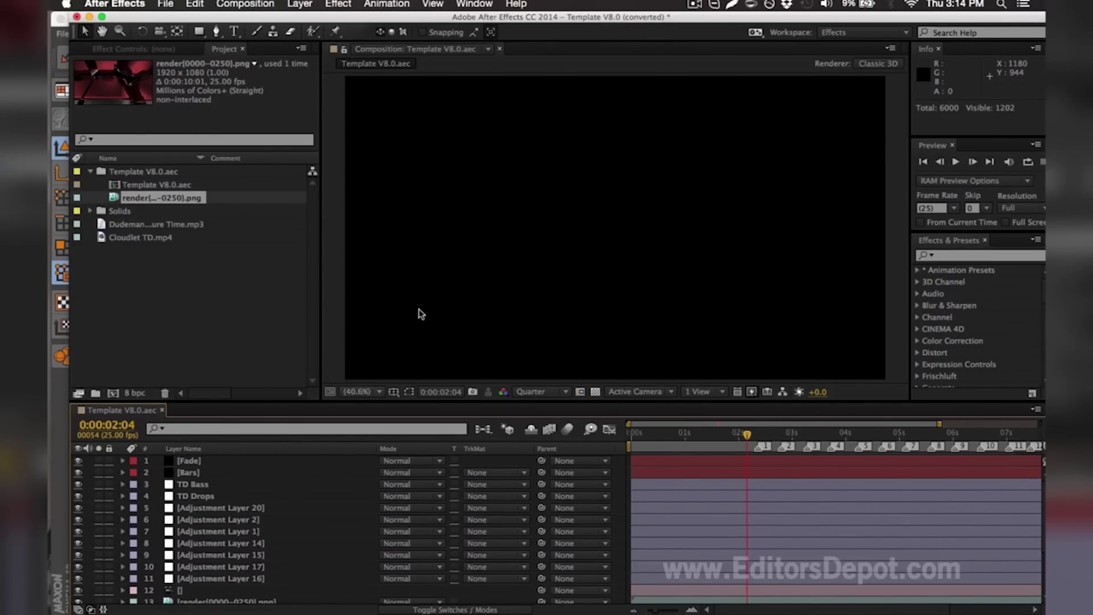
{"action": "left_click", "coordinate": [192, 485]}
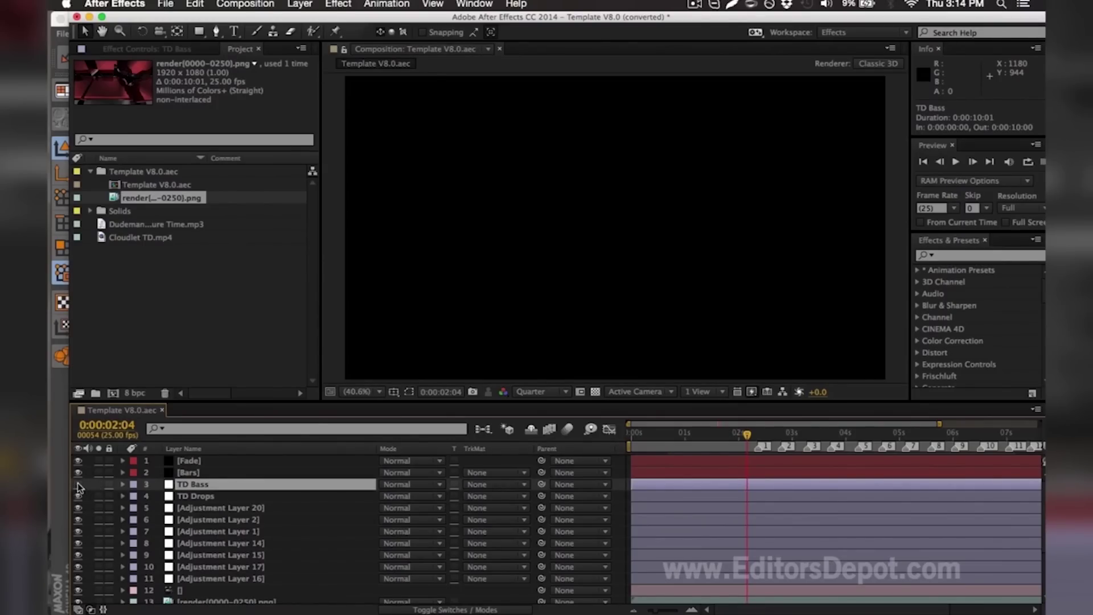
{"action": "left_click", "coordinate": [208, 579]}
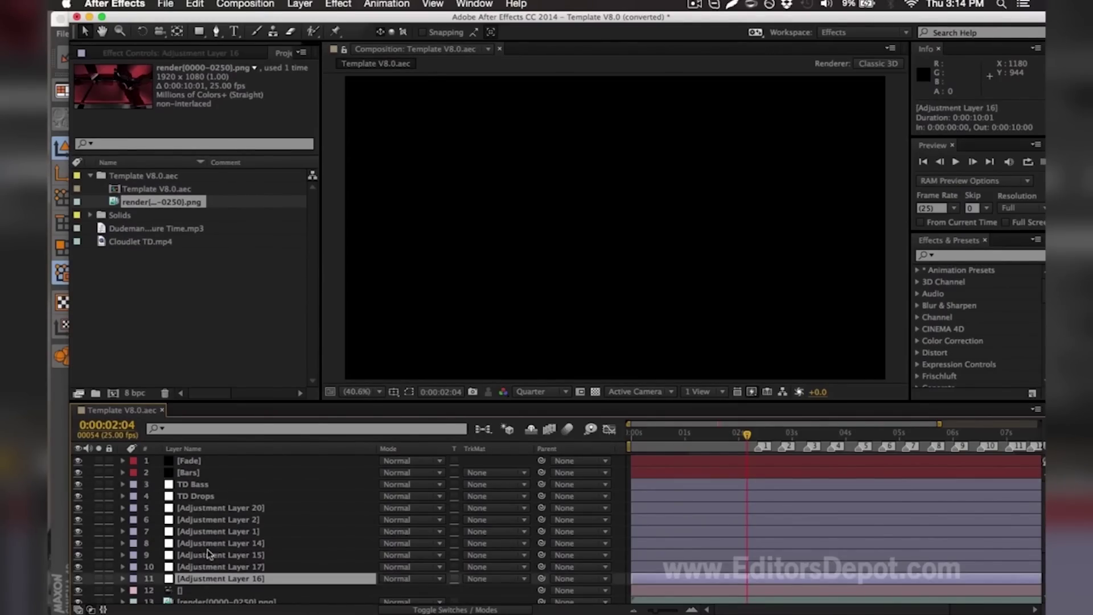
{"action": "left_click", "coordinate": [198, 508], "text": "shift"}
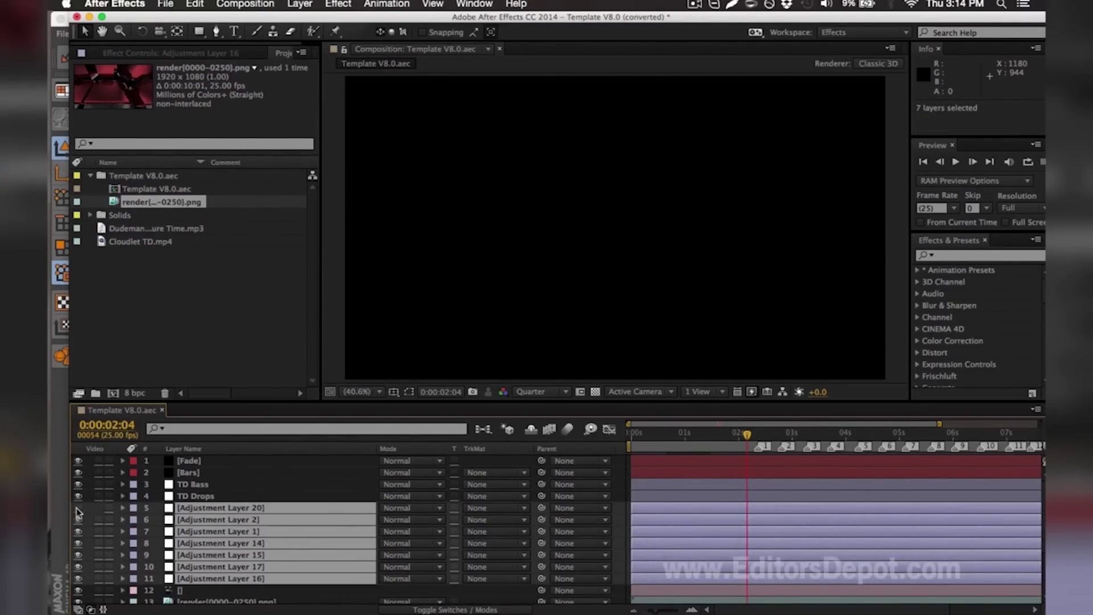
{"action": "left_click_drag", "start_coordinate": [78, 508], "coordinate": [78, 579]}
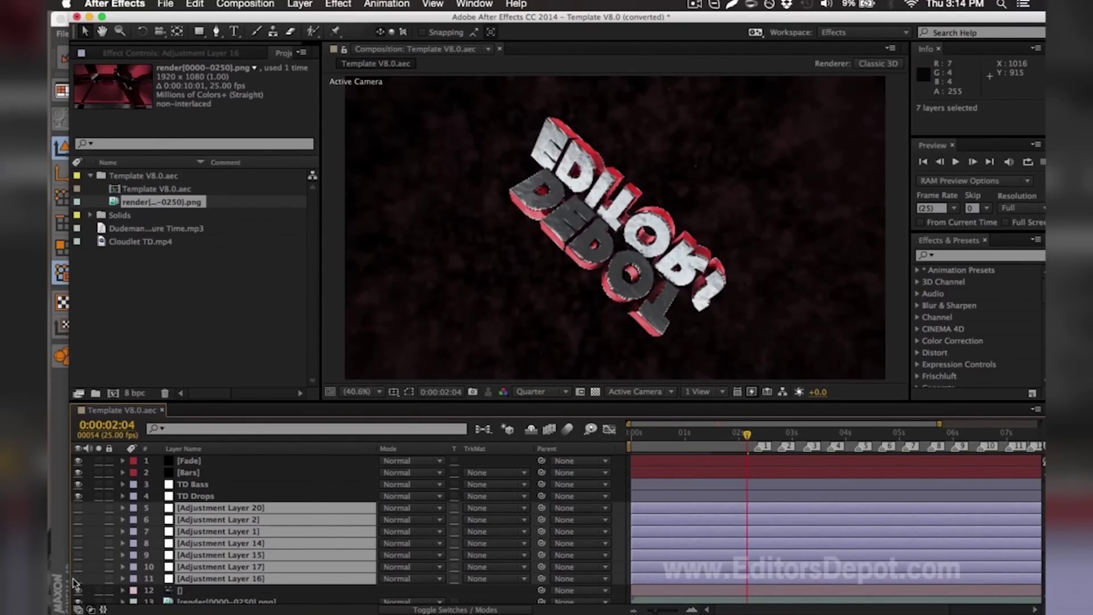
{"action": "key", "text": "F2"}
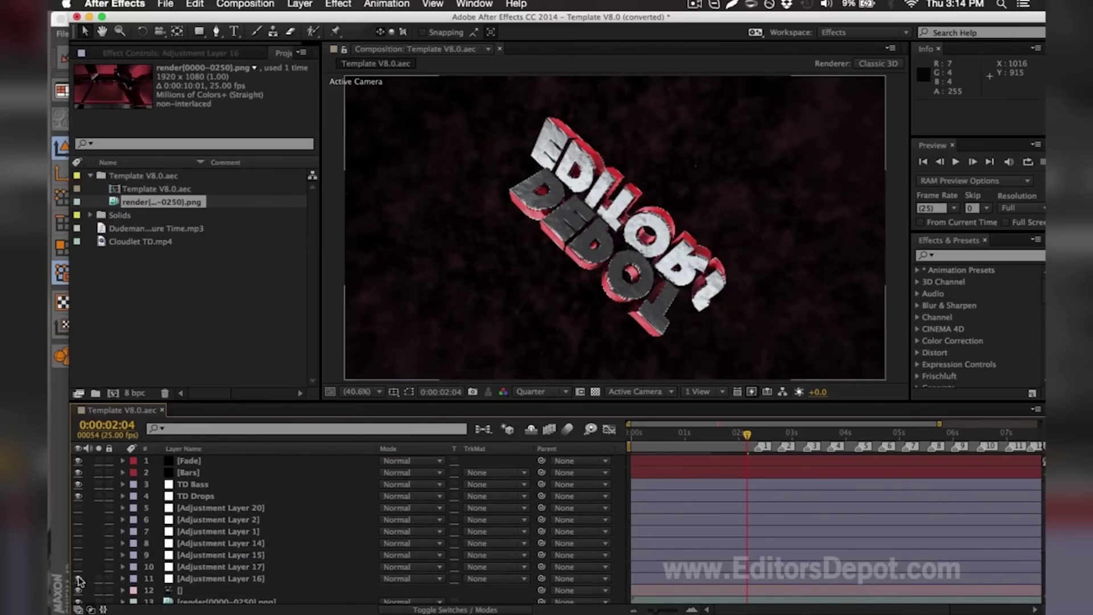
Step: Turn the hidden adjustment layers back on, leaving only Adjustment Layer 17 hidden
{"action": "left_click_drag", "start_coordinate": [78, 569], "coordinate": [79, 559]}
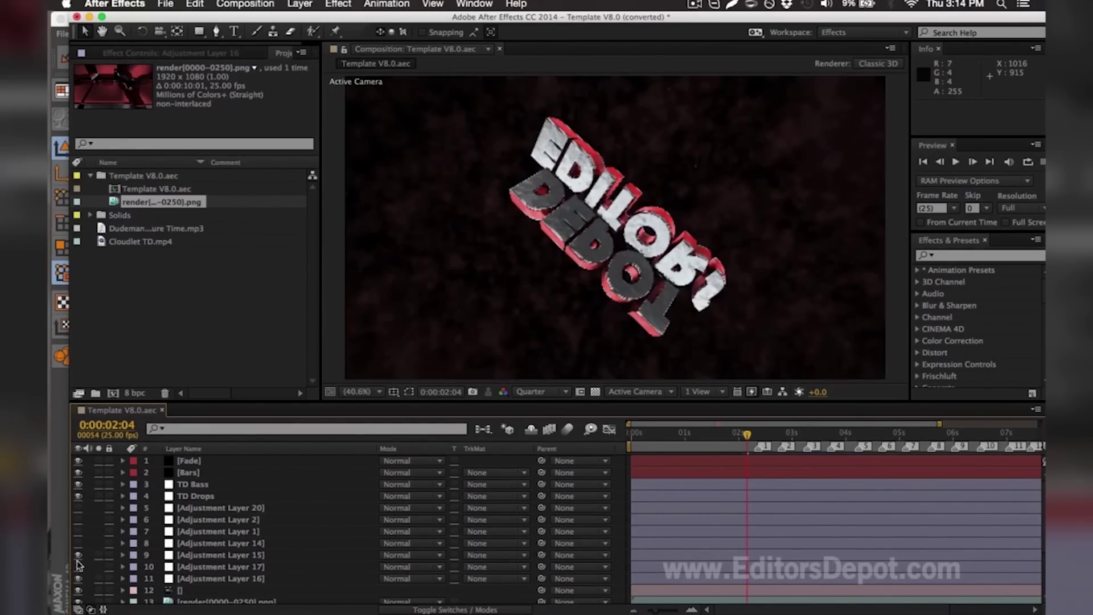
{"action": "left_click", "coordinate": [78, 543]}
{"action": "left_click_drag", "start_coordinate": [78, 535], "coordinate": [78, 507]}
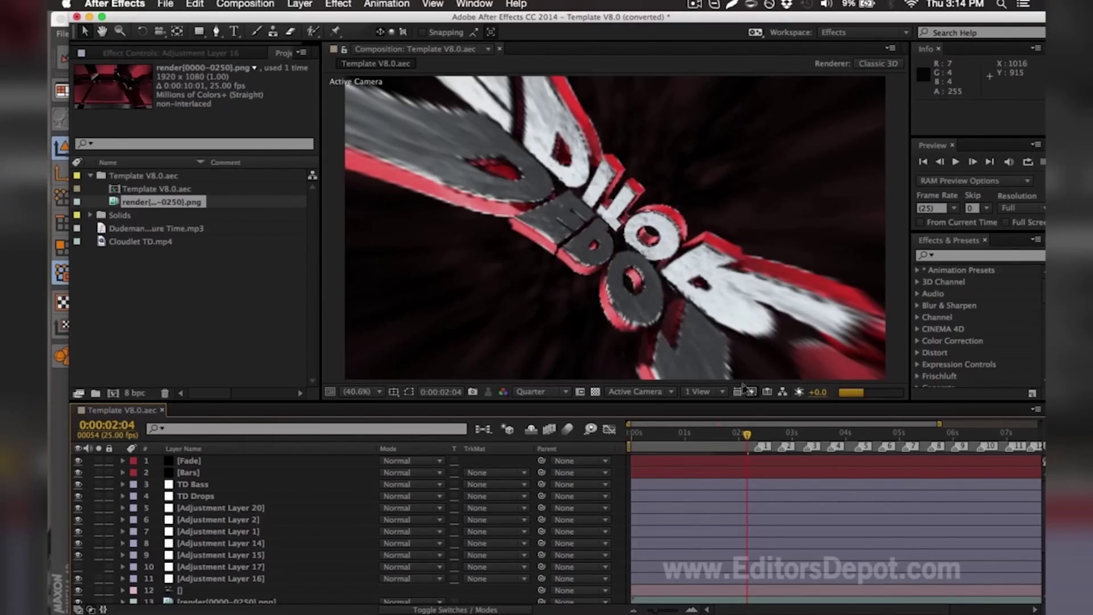
{"action": "left_click_drag", "start_coordinate": [768, 426], "coordinate": [782, 426]}
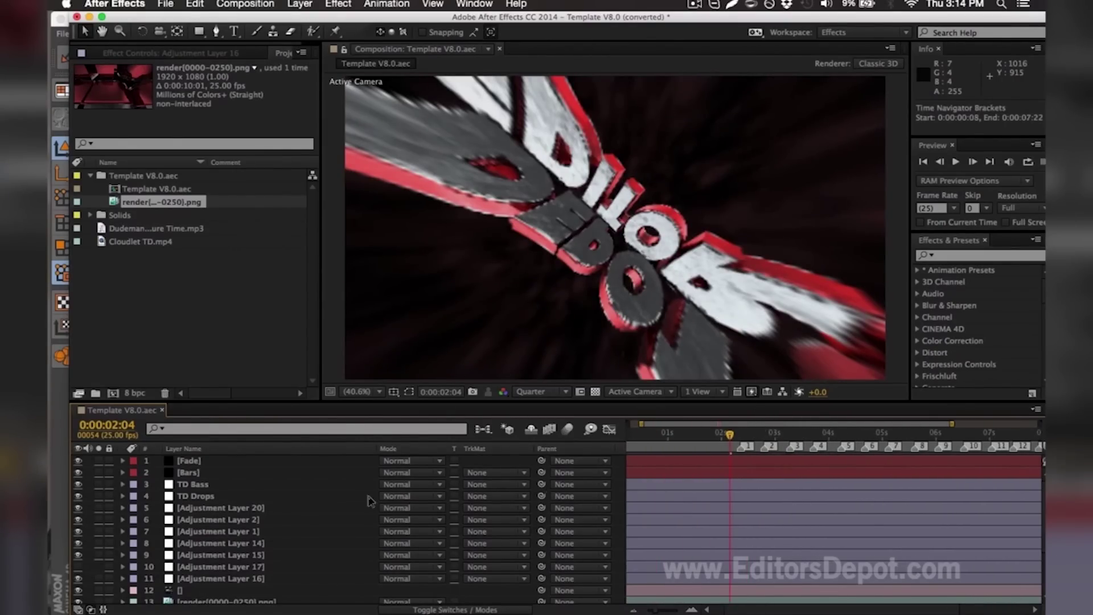
{"action": "left_click", "coordinate": [211, 567]}
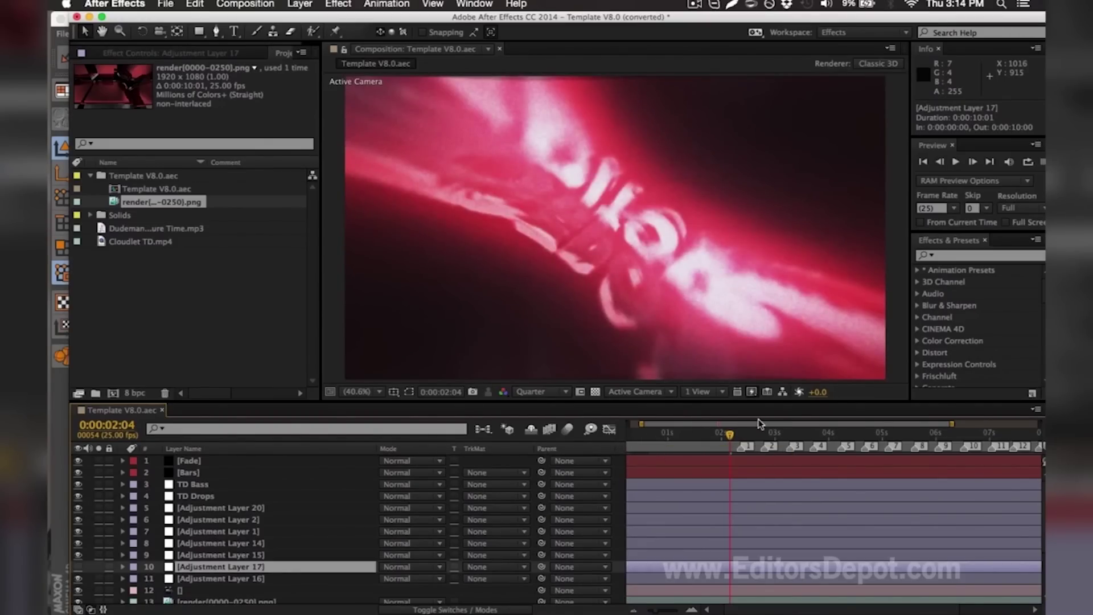
Step: Show the frame at 0:00:03:08 and add the composition to the Adobe Media Encoder queue
{"action": "left_click", "coordinate": [793, 434]}
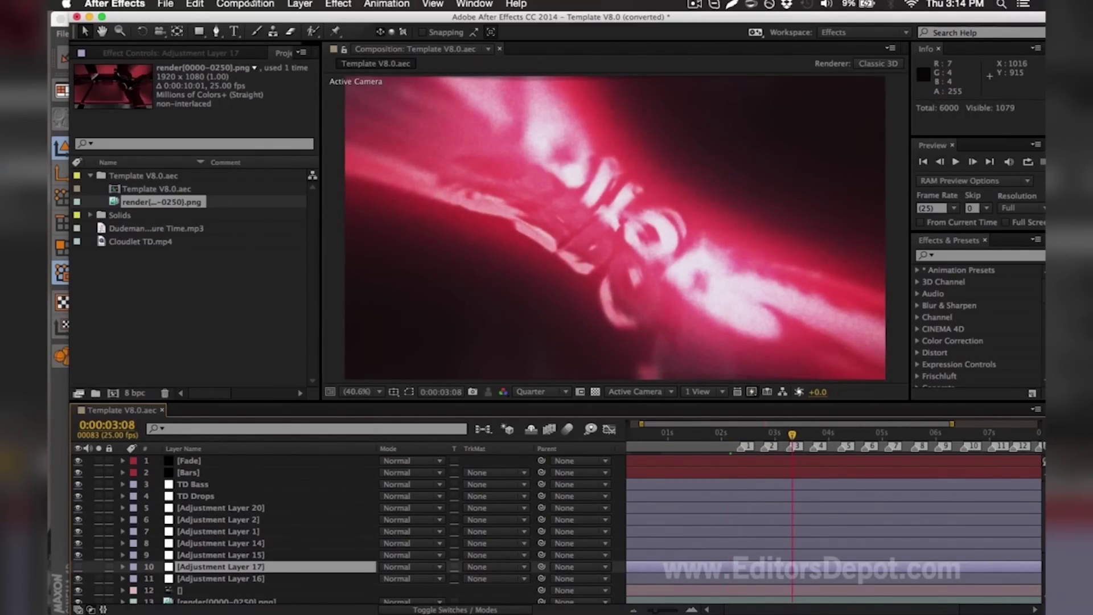
{"action": "left_click", "coordinate": [247, 4]}
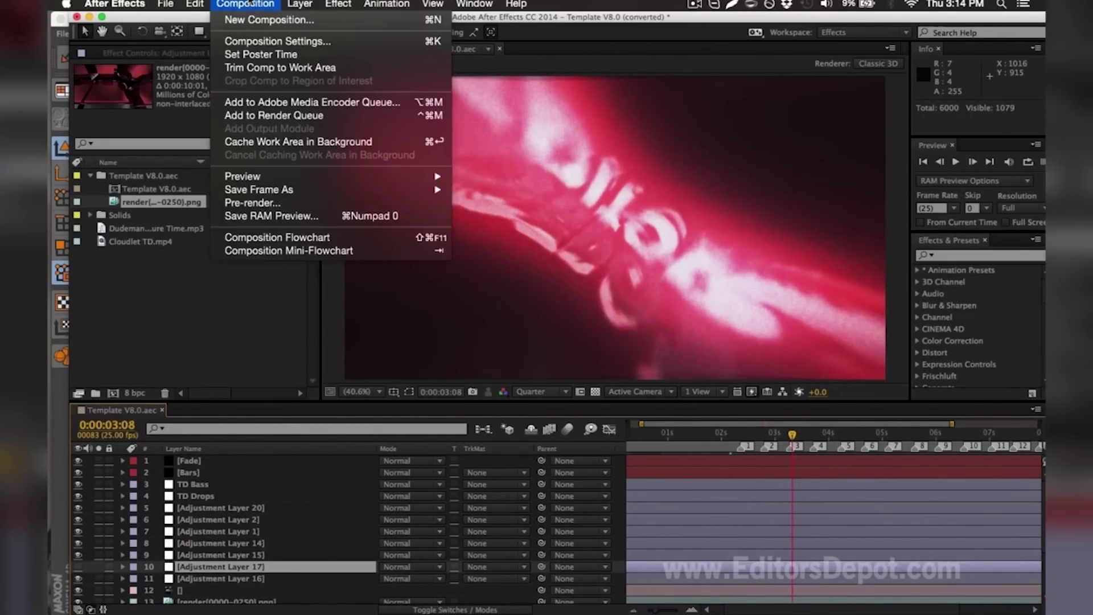
{"action": "left_click", "coordinate": [270, 104]}
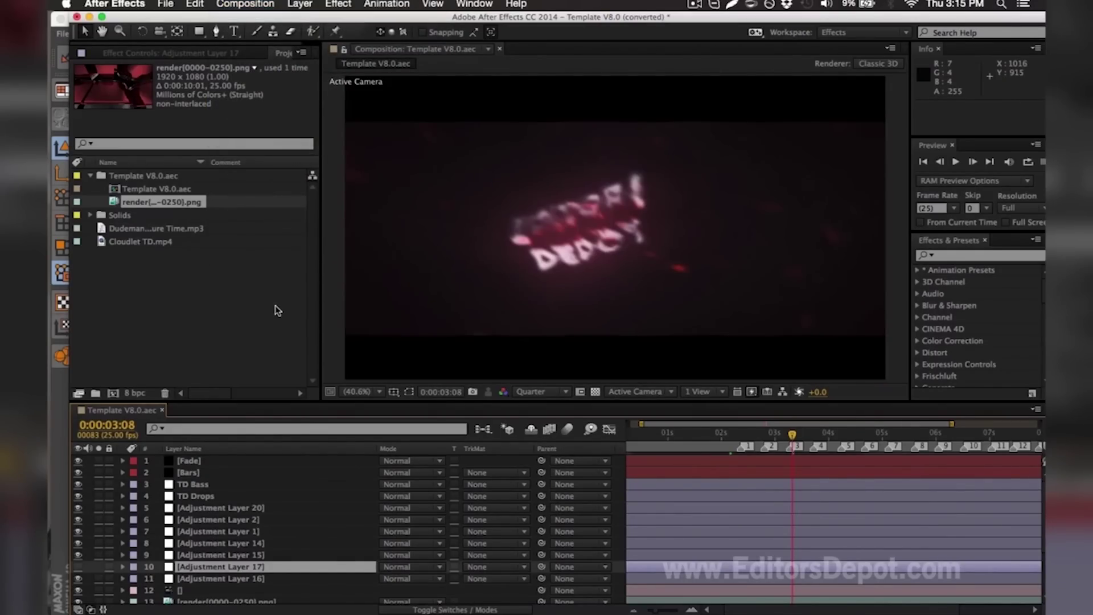